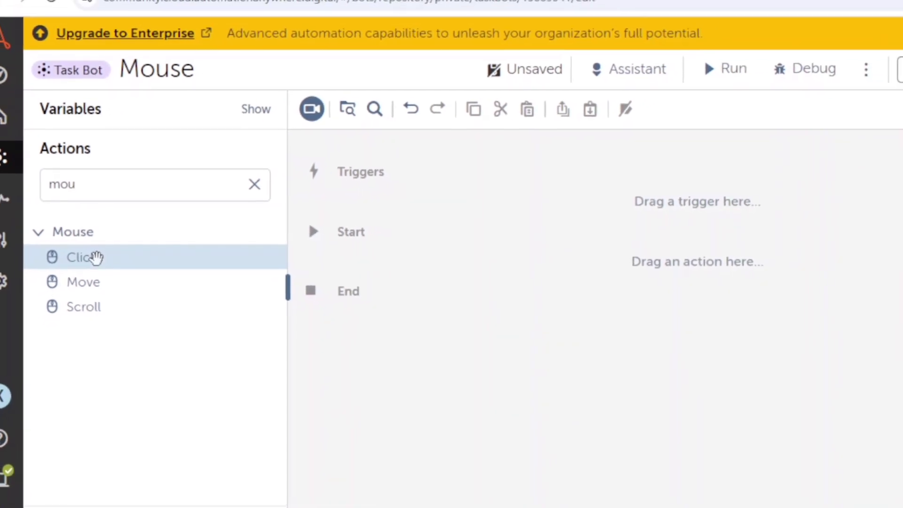
# Step: Add a single Mouse: Click action to the bot, undoing the duplicate, hide the actions list and select the action for editing
pyautogui.doubleClick(88, 257)
pyautogui.moveTo(89, 256); pyautogui.dragTo(343, 281)
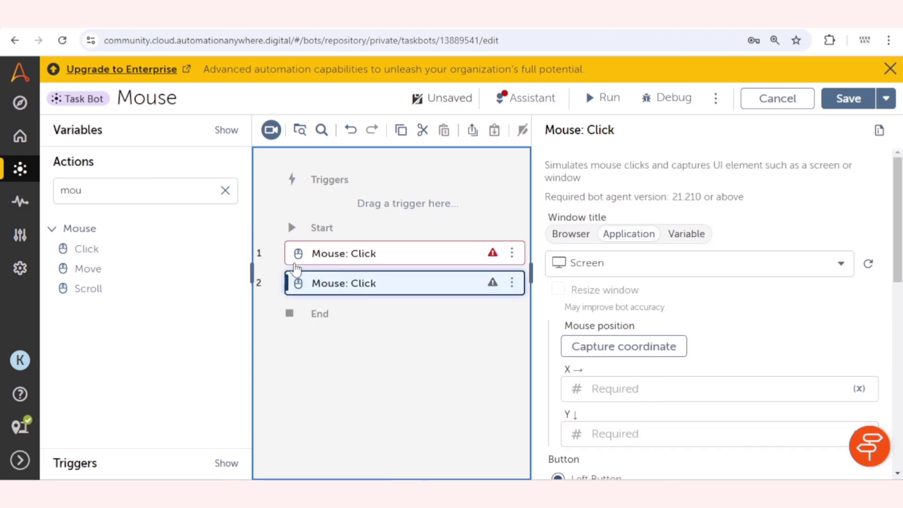
pyautogui.click(357, 129)
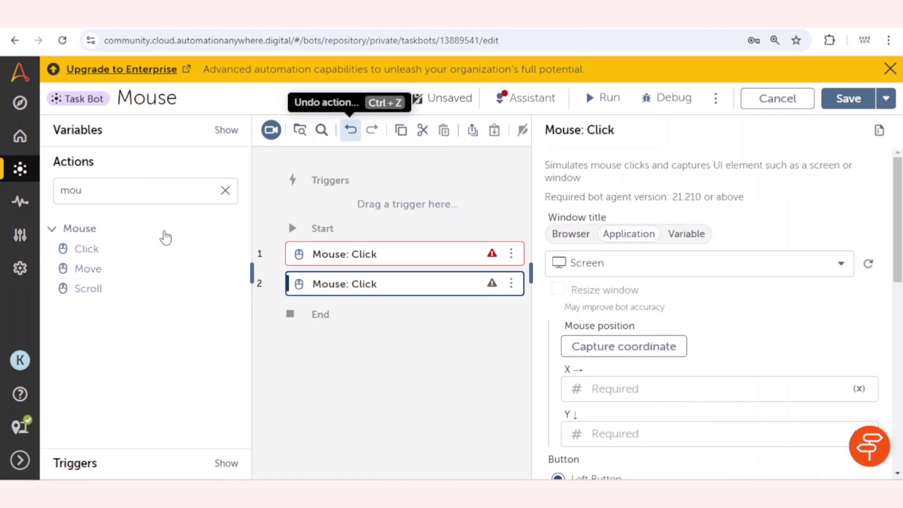
pyautogui.click(252, 273)
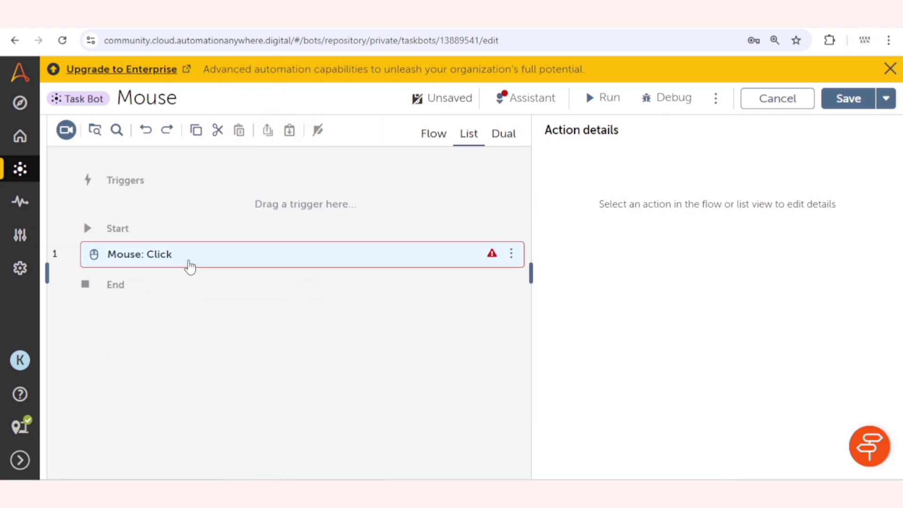
pyautogui.click(482, 261)
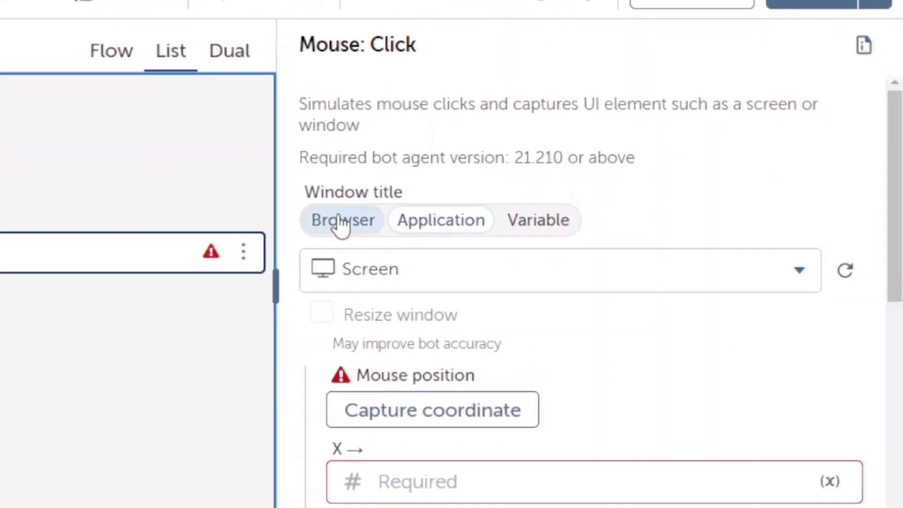
pyautogui.tripleClick(421, 193)
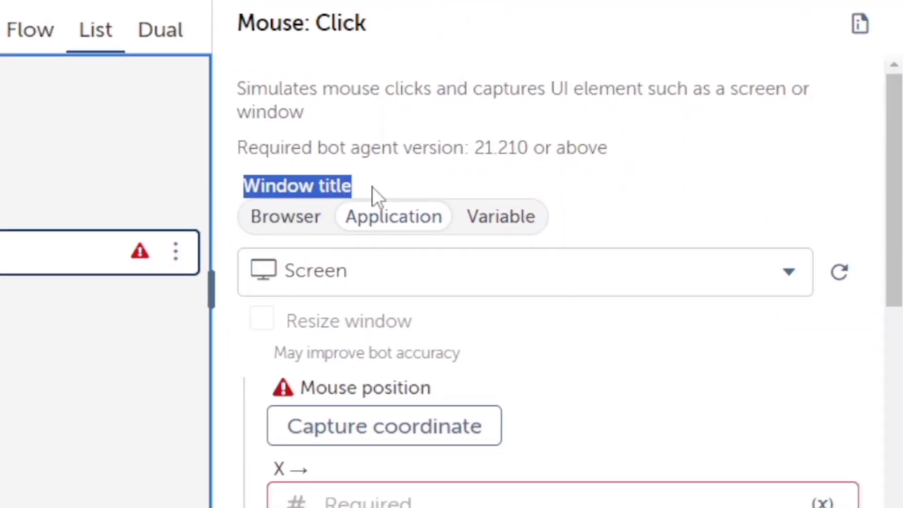
pyautogui.click(373, 188)
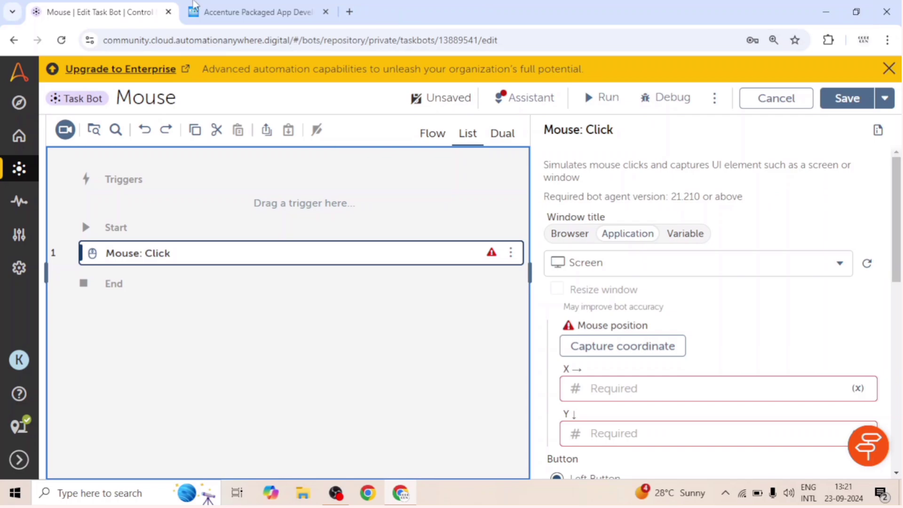
pyautogui.click(826, 11)
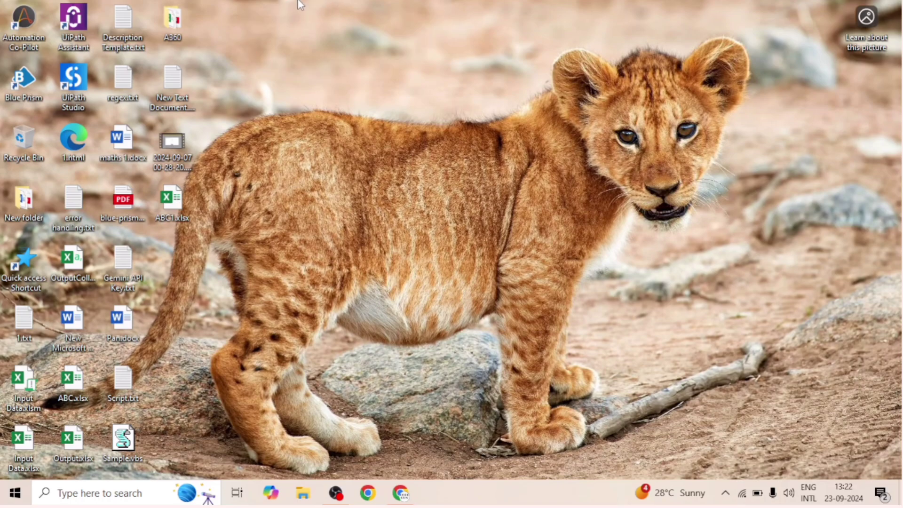
pyautogui.click(400, 493)
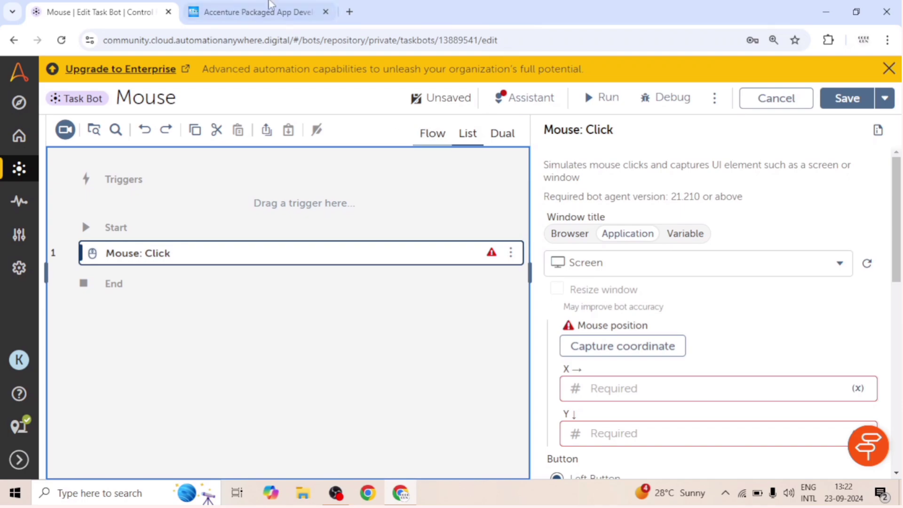
# Step: Target the click at the browser window "Mouse | Edit Task Bot | Control Room | Automation Anywhere" and disable case-sensitive title matching
pyautogui.click(571, 234)
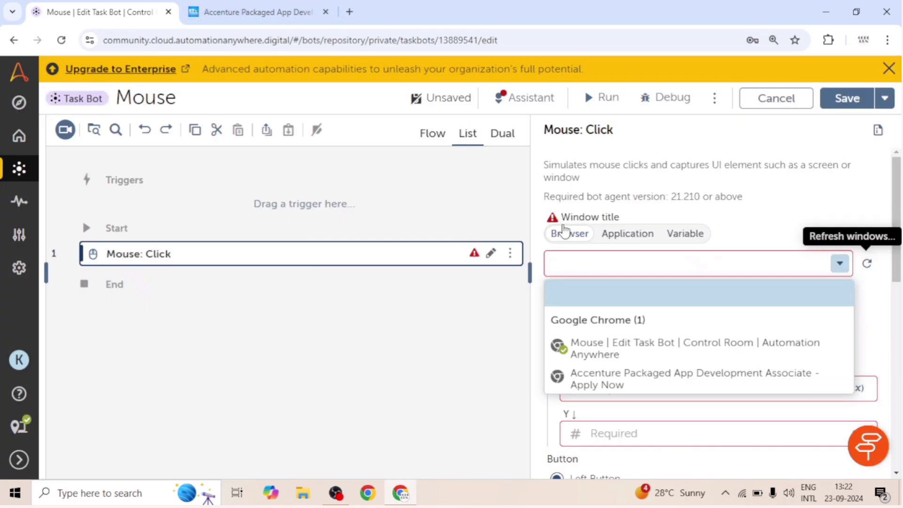
pyautogui.click(603, 349)
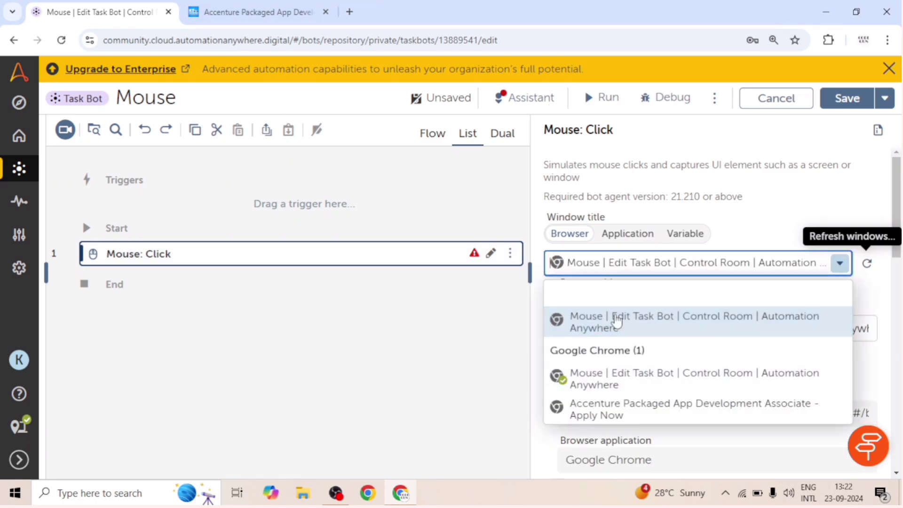
pyautogui.click(755, 215)
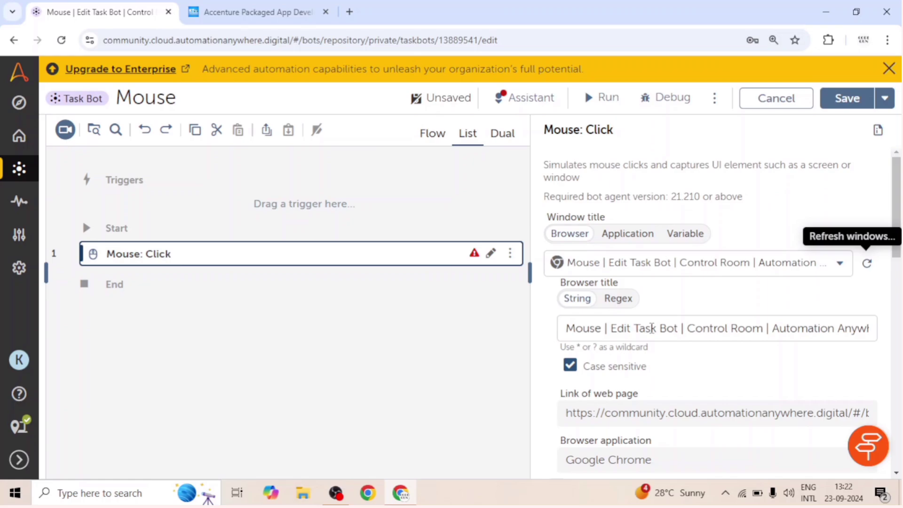
pyautogui.scroll(-1, 652, 327)
pyautogui.click(571, 298)
# Step: Close the Accenture browser tab and capture the browser's new-tab button at X 300, Y 28 as the mouse position
pyautogui.scroll(-2, 639, 322)
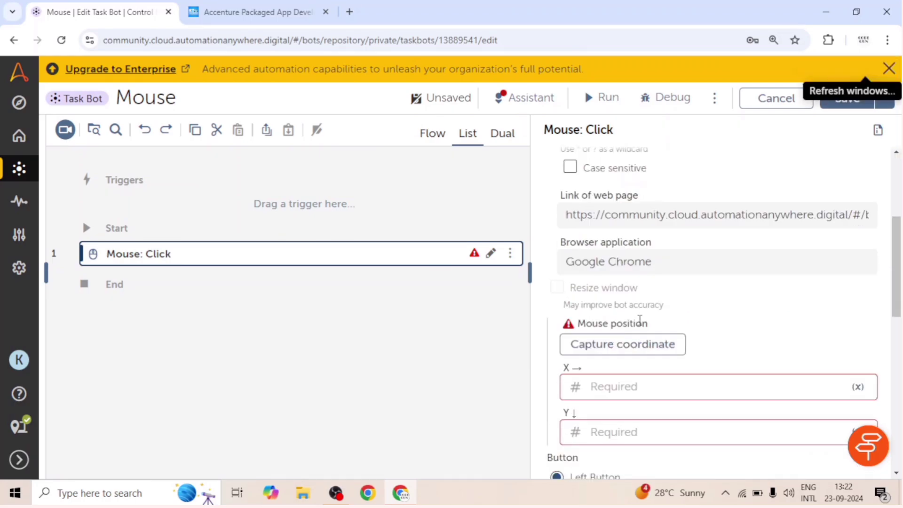
pyautogui.scroll(-1, 640, 320)
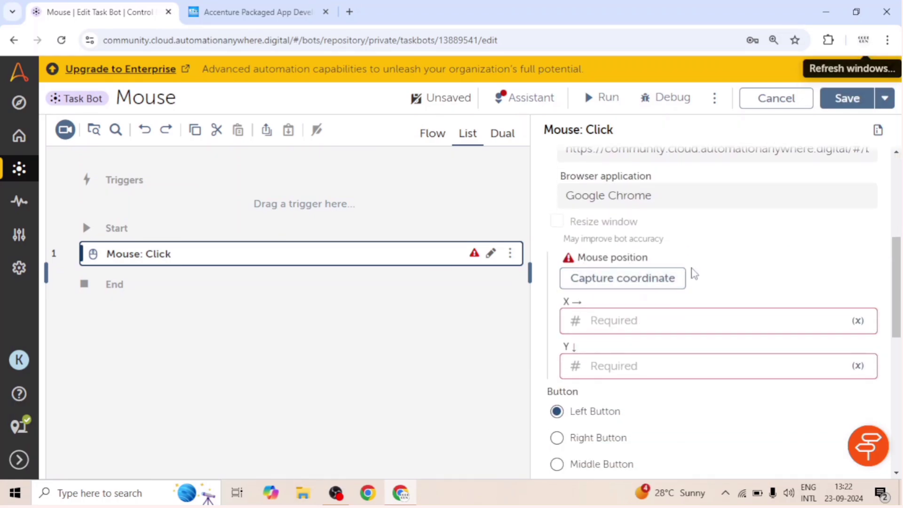
pyautogui.click(324, 12)
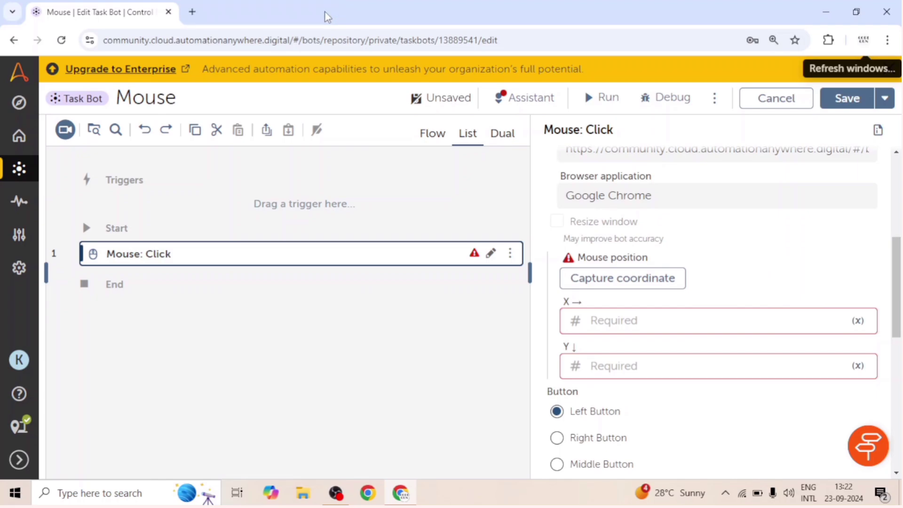
pyautogui.click(603, 281)
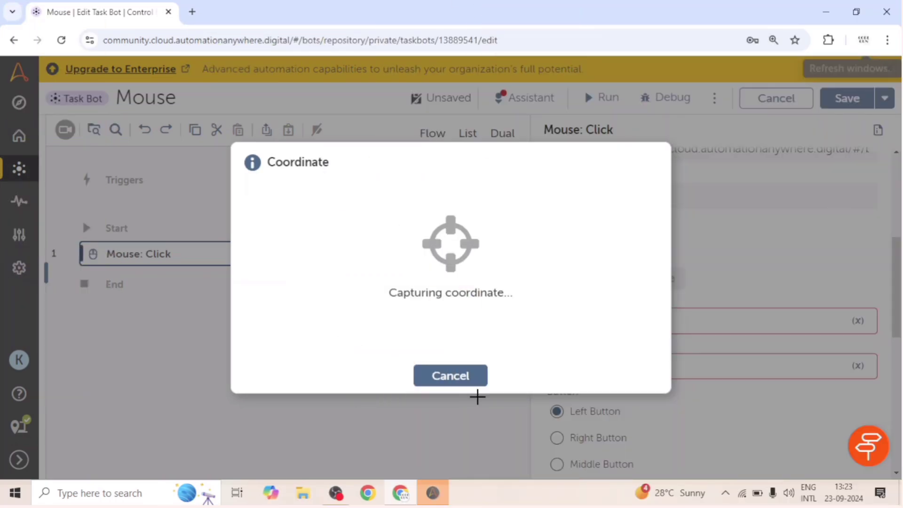
pyautogui.click(192, 12)
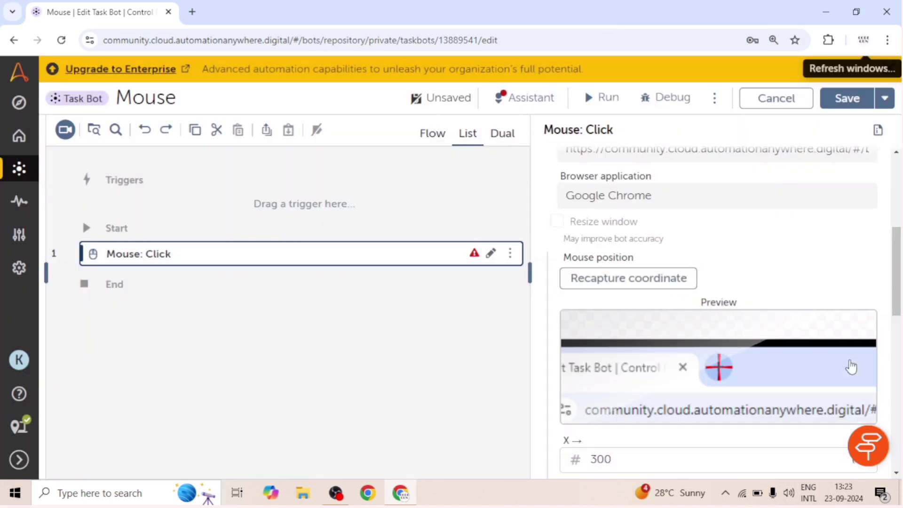
# Step: Review the click action's coordinates, Button and Event options, and try opening a blank browser tab manually
pyautogui.scroll(-3, 635, 336)
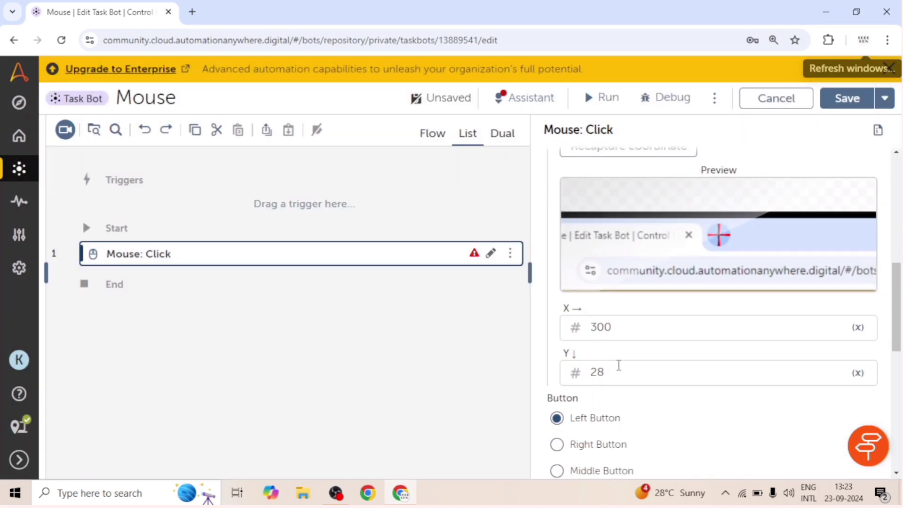
pyautogui.scroll(-3, 616, 365)
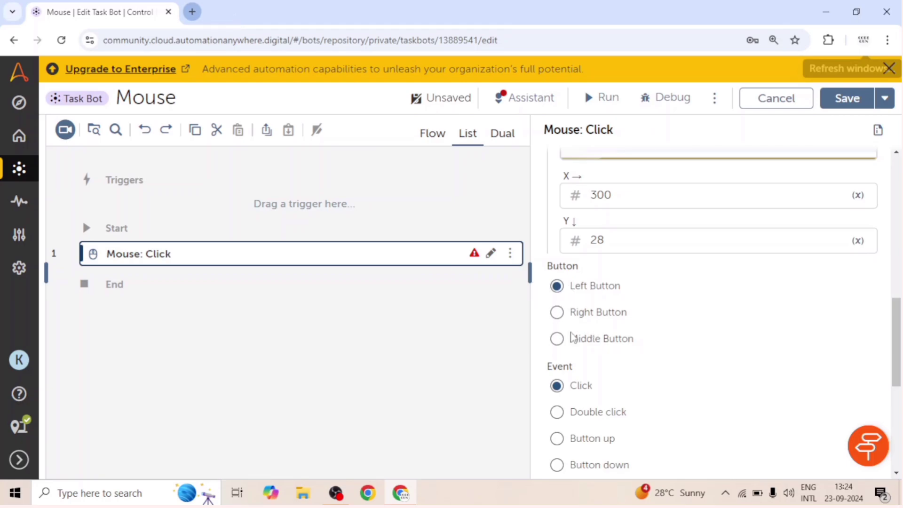
pyautogui.hotkey('ctrl', 't')
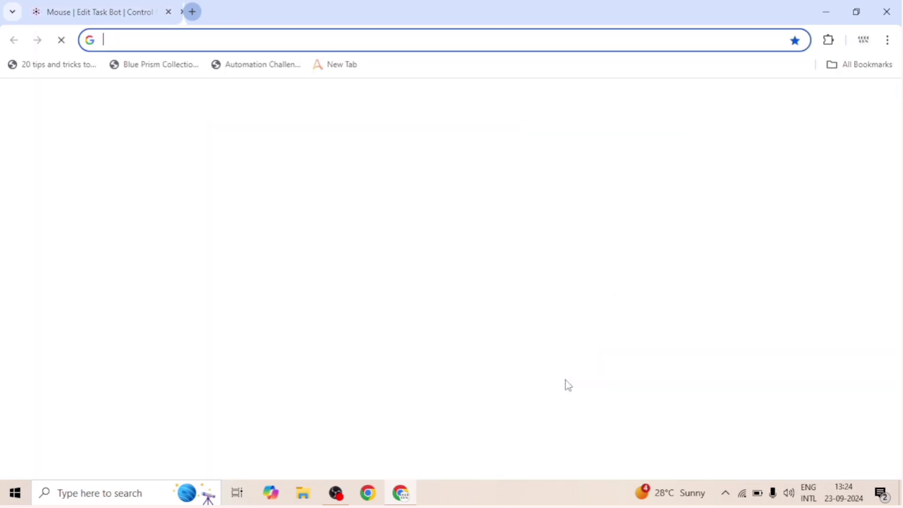
pyautogui.click(125, 17)
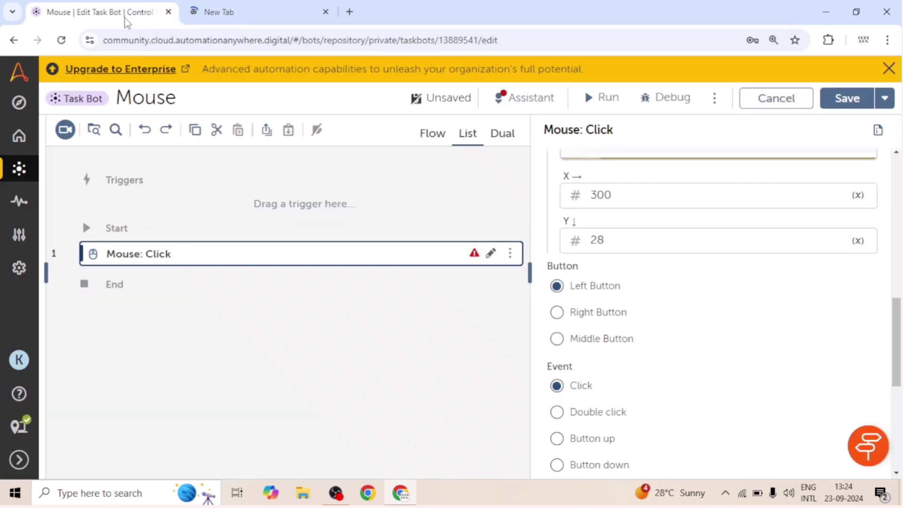
# Step: Save and run the bot with the blank browser tab closed, and return to the bot editor
pyautogui.click(867, 98)
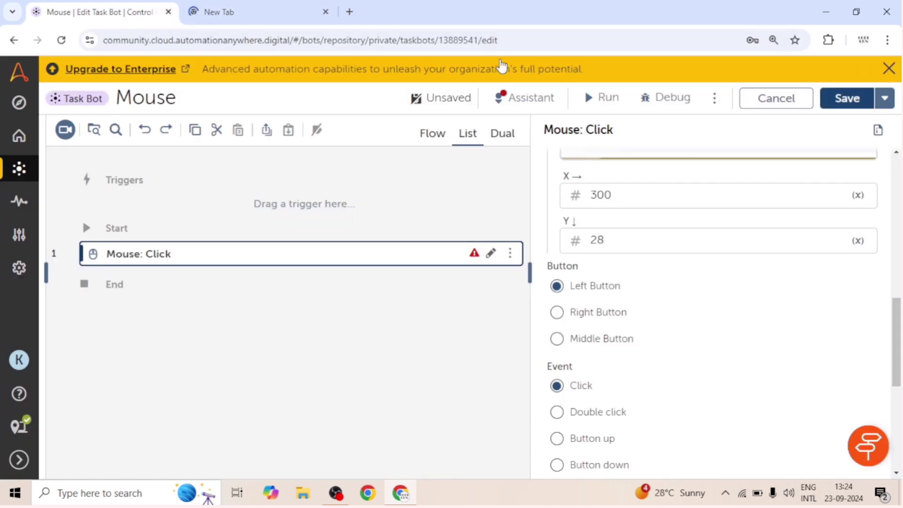
pyautogui.click(325, 11)
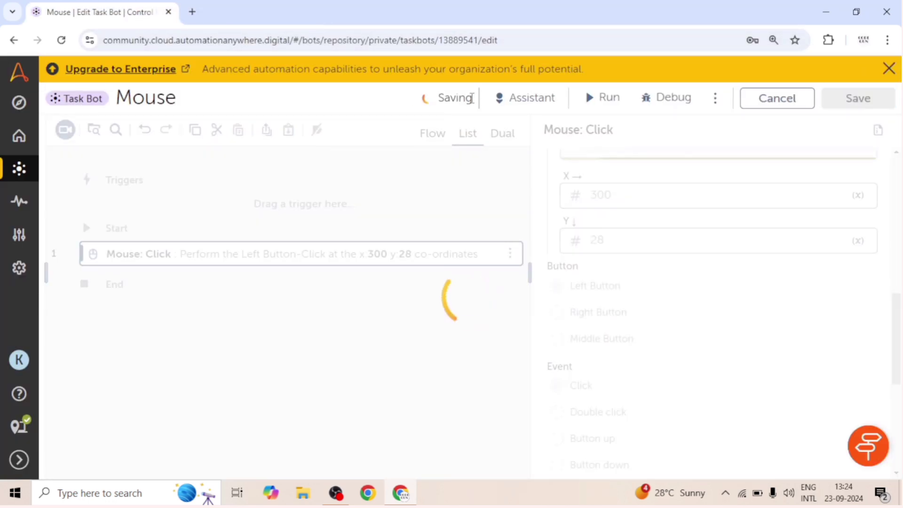
pyautogui.click(608, 97)
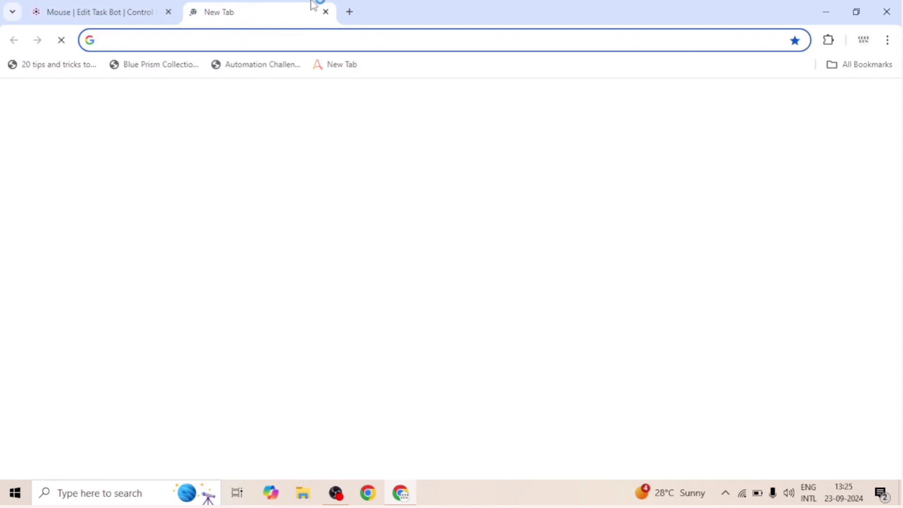
pyautogui.click(79, 7)
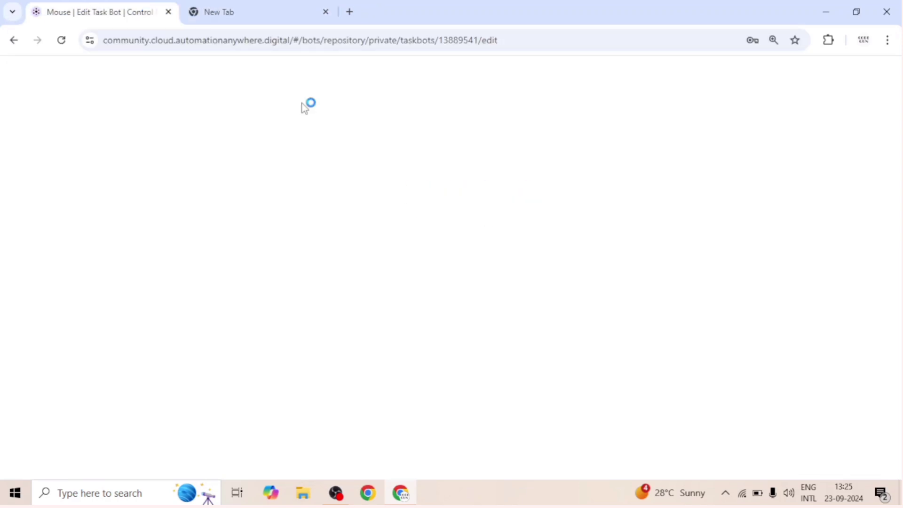
pyautogui.click(454, 374)
# Step: Review the Mouse: Click action's window title, captured position preview and X and Y coordinates
pyautogui.scroll(10, 669, 350)
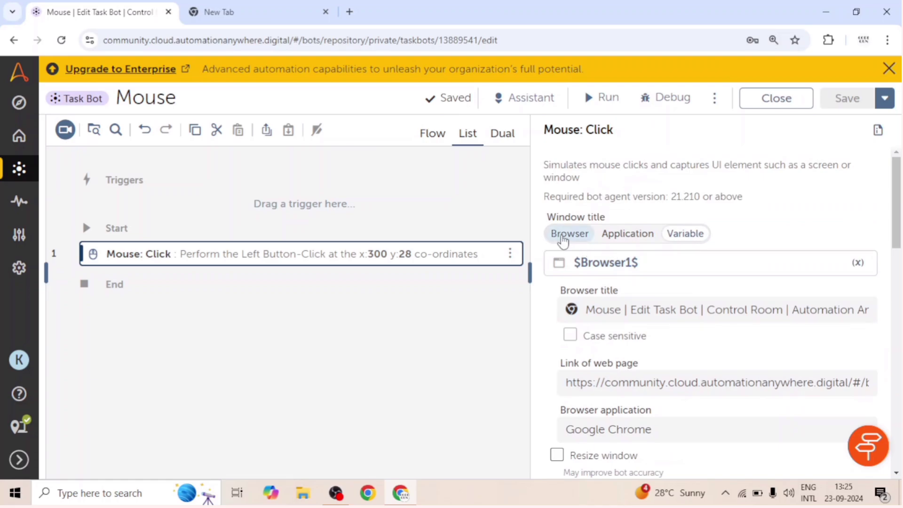
pyautogui.scroll(-7, 685, 302)
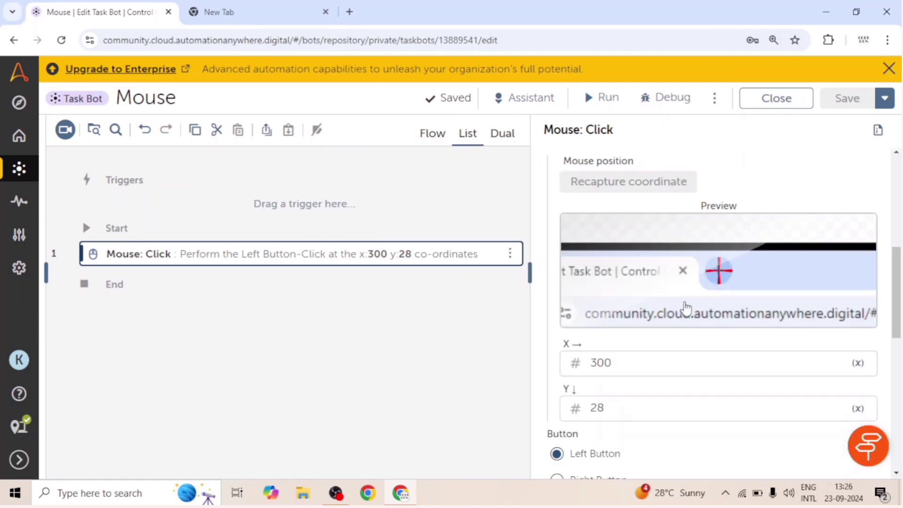
pyautogui.scroll(-3, 686, 306)
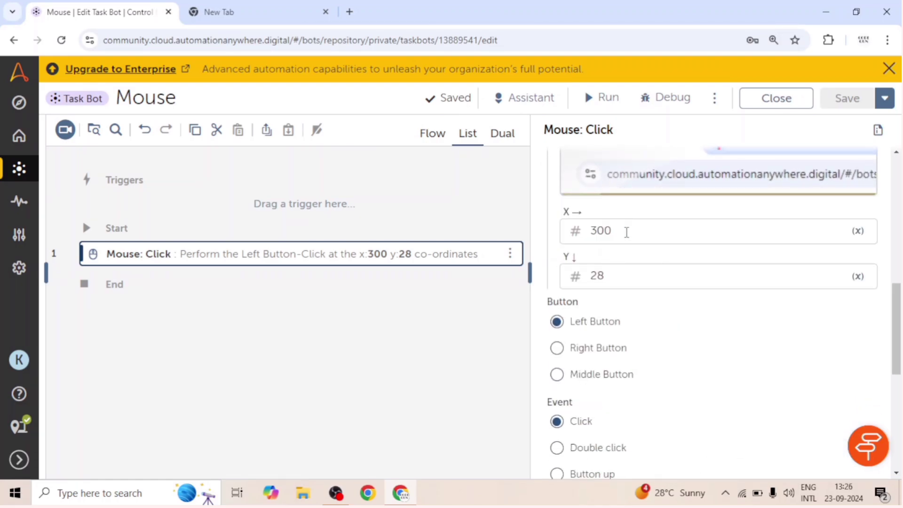
pyautogui.click(614, 236)
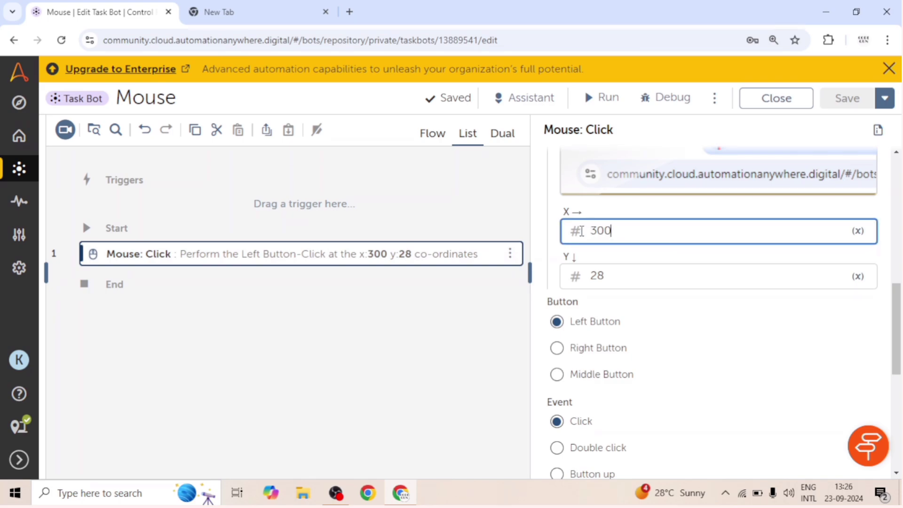
pyautogui.doubleClick(617, 235)
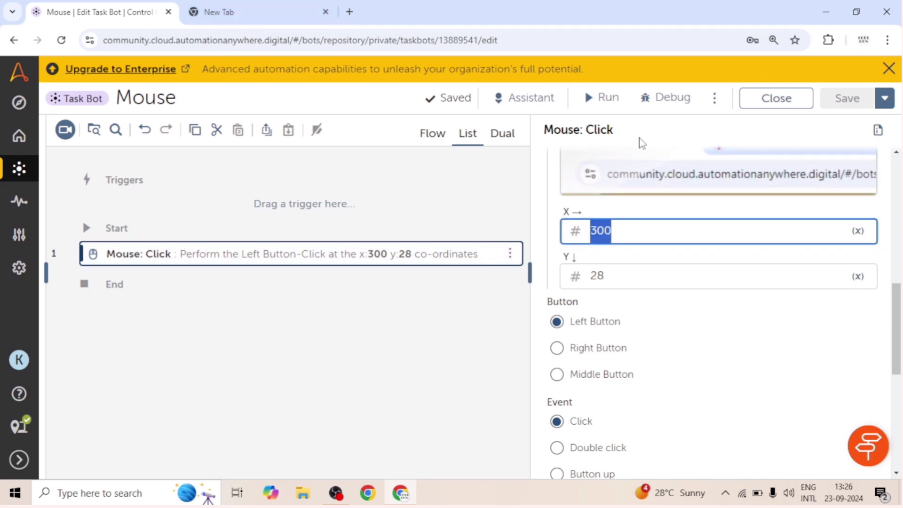
pyautogui.click(830, 14)
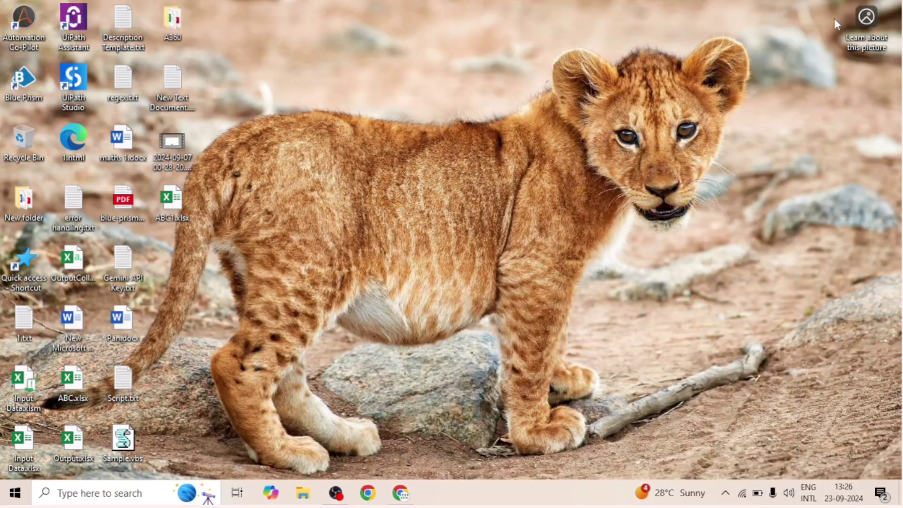
pyautogui.rightClick(345, 74)
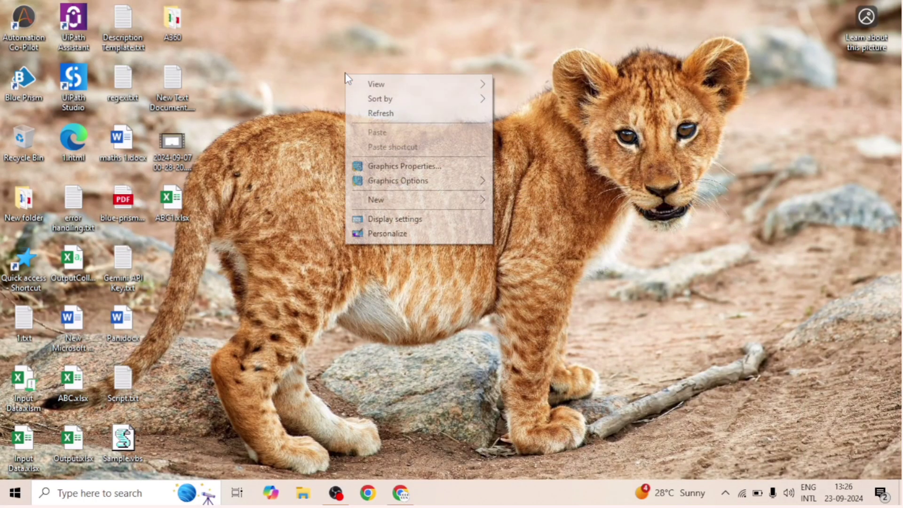
pyautogui.click(404, 494)
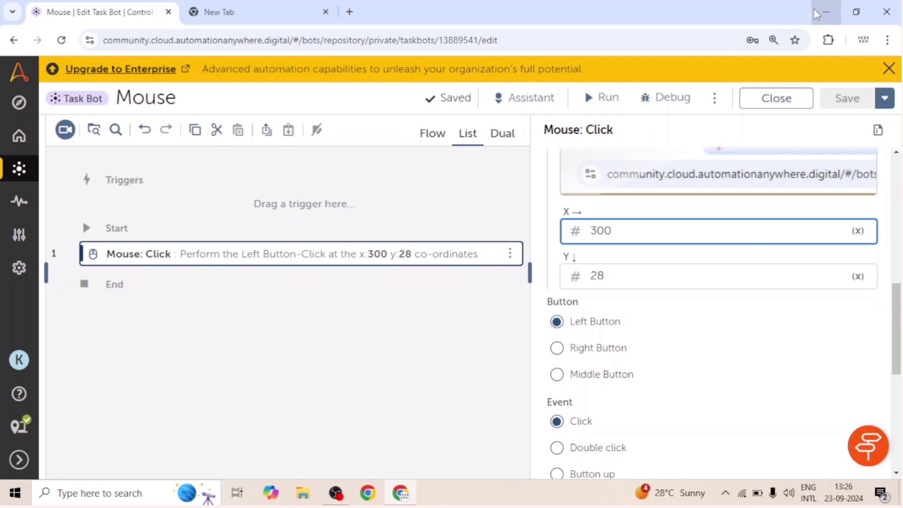
# Step: Try the 800 × 600 display resolution in the Windows display settings and revert to the previous resolution
pyautogui.click(822, 4)
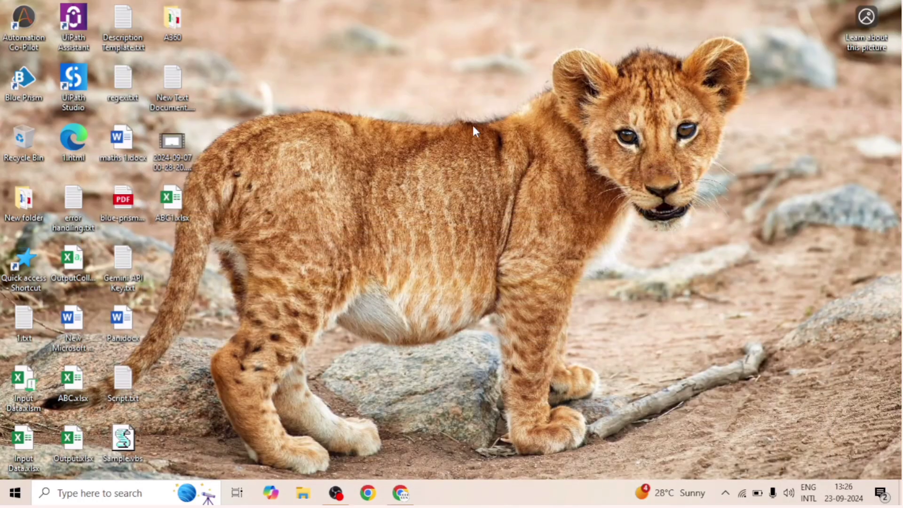
pyautogui.rightClick(460, 126)
pyautogui.click(514, 273)
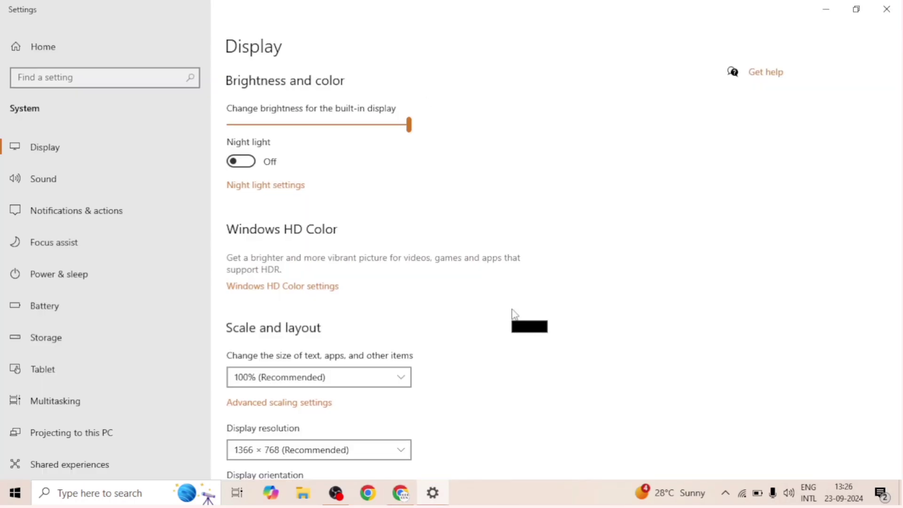
pyautogui.scroll(-4, 512, 312)
pyautogui.click(399, 236)
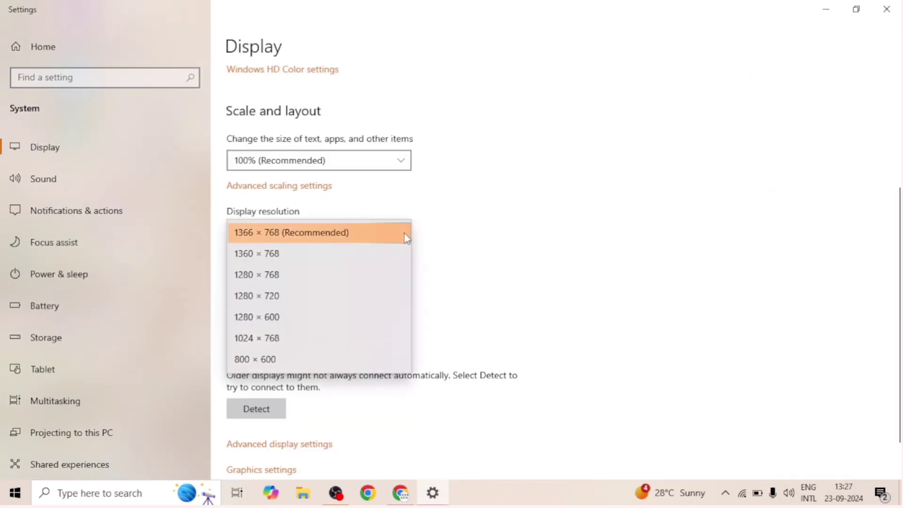
pyautogui.click(257, 362)
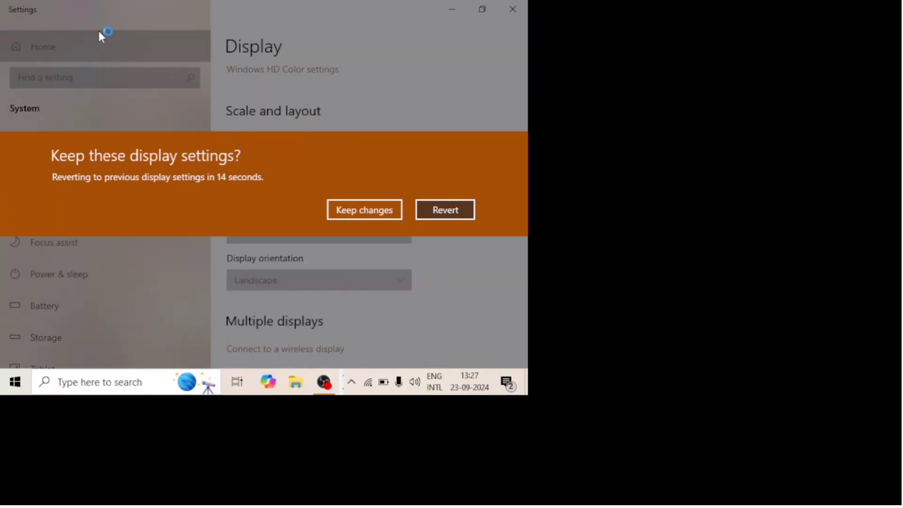
pyautogui.click(466, 214)
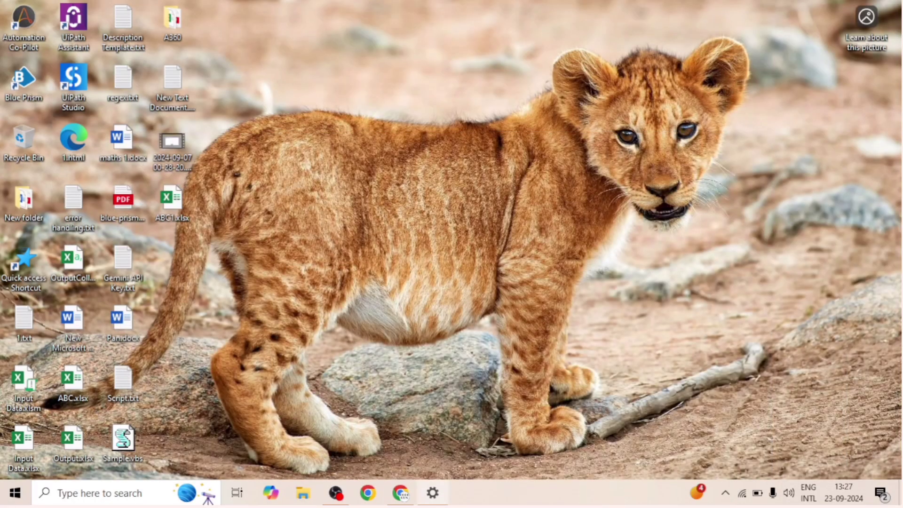
# Step: Return to the bot editor in the browser and review the Mouse: Click action's coordinates, Button, Event and window settings
pyautogui.click(400, 493)
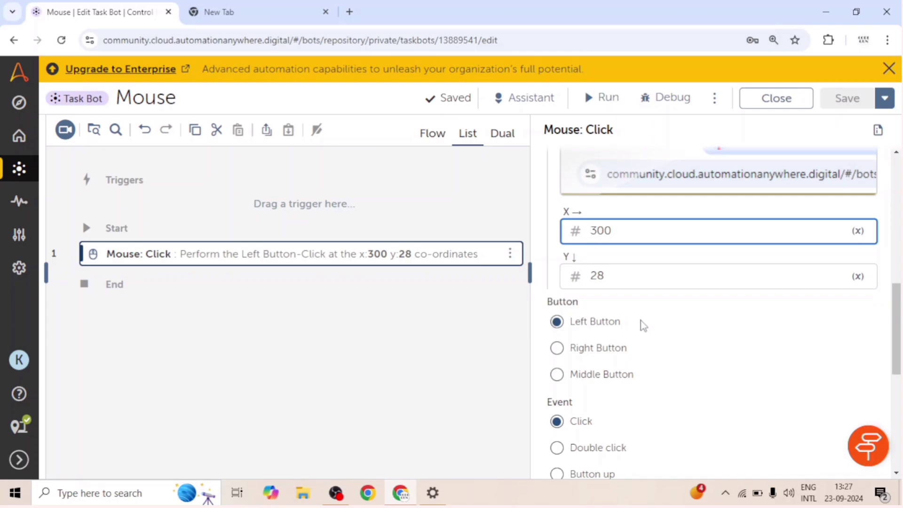
pyautogui.scroll(-5, 642, 324)
pyautogui.scroll(4, 642, 325)
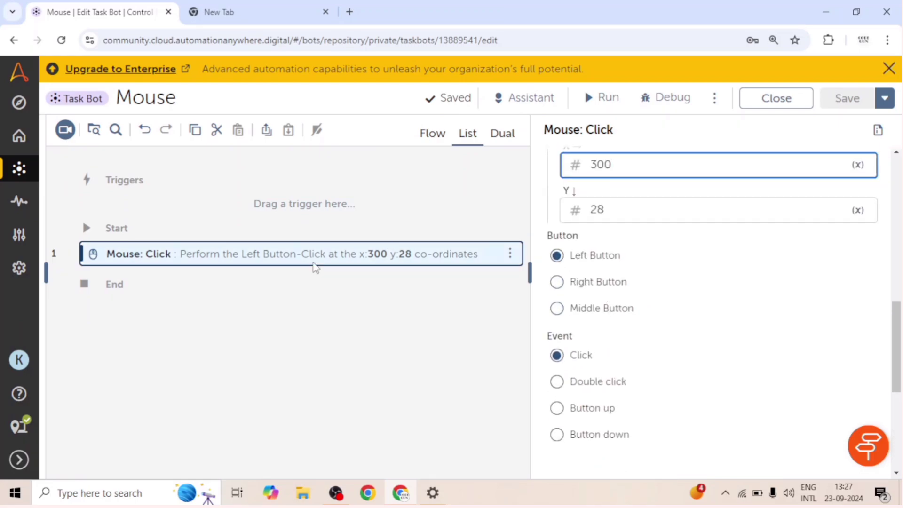
pyautogui.scroll(5, 655, 346)
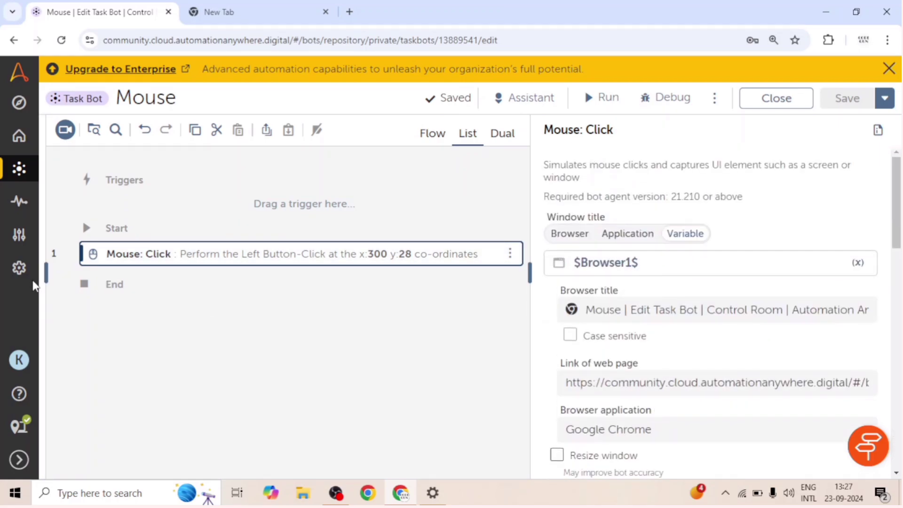
# Step: Add a Mouse: Move action below Mouse: Click and disable the Mouse: Click action
pyautogui.click(46, 273)
pyautogui.click(100, 188)
pyautogui.write('mous')
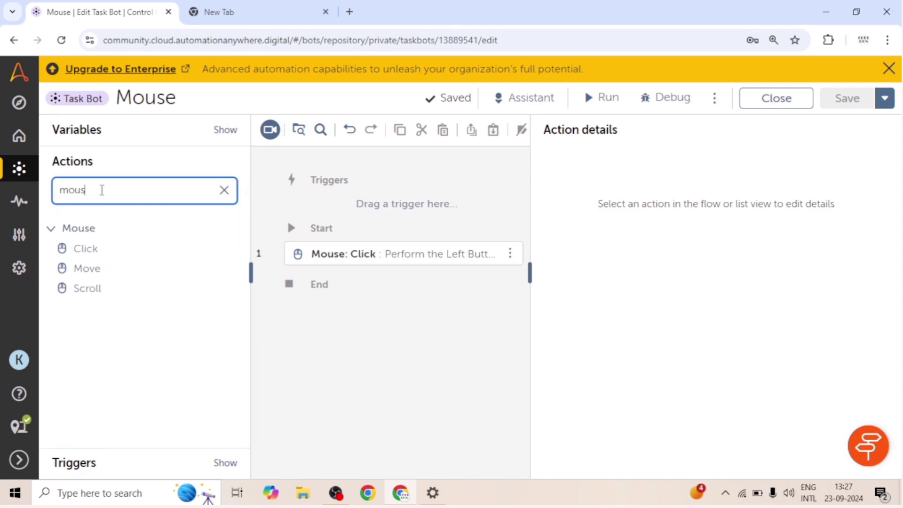
pyautogui.doubleClick(101, 274)
pyautogui.click(381, 256)
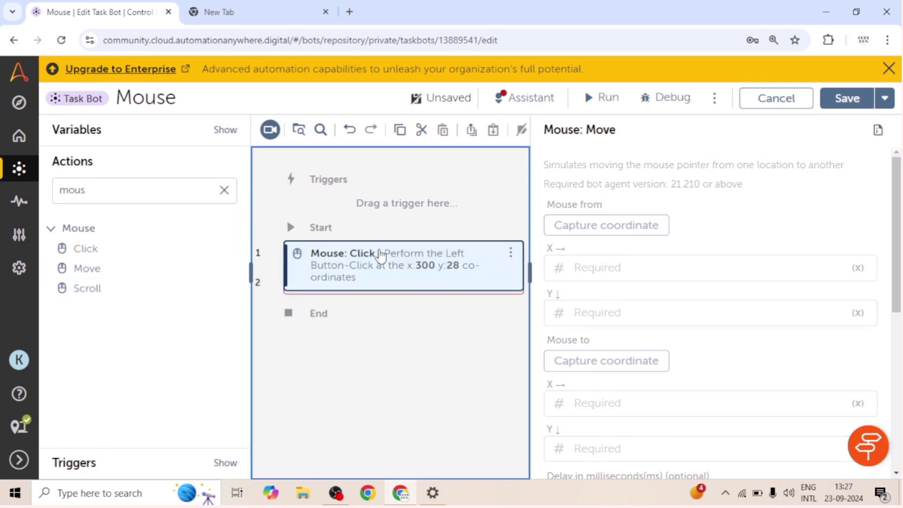
pyautogui.hotkey('ctrl', 'd')
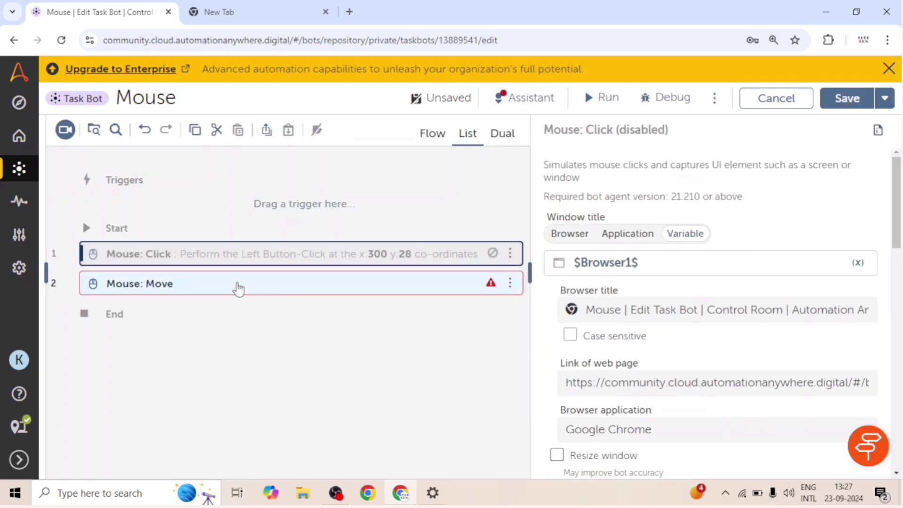
pyautogui.click(236, 285)
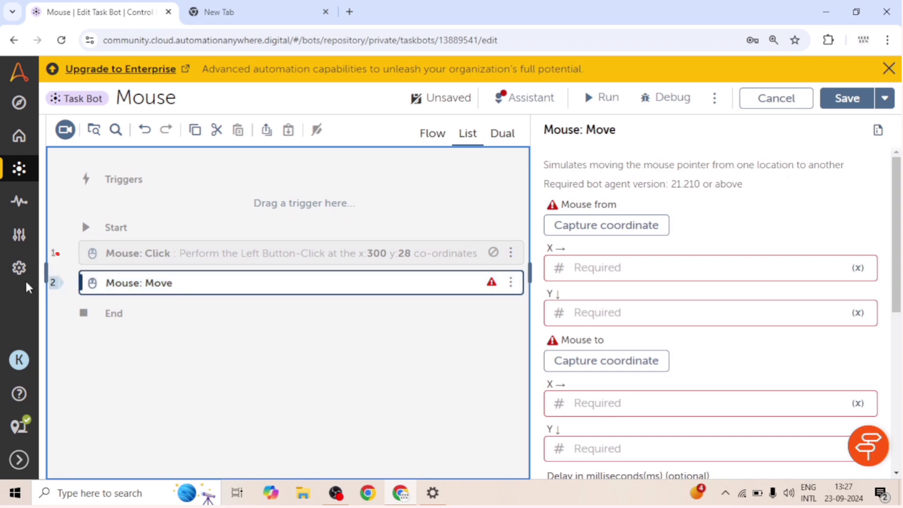
# Step: Review the Mouse from and Mouse to coordinate fields of the Mouse: Move action
pyautogui.moveTo(15, 266)
pyautogui.click(224, 290)
pyautogui.click(223, 290)
pyautogui.moveTo(561, 205); pyautogui.dragTo(605, 202)
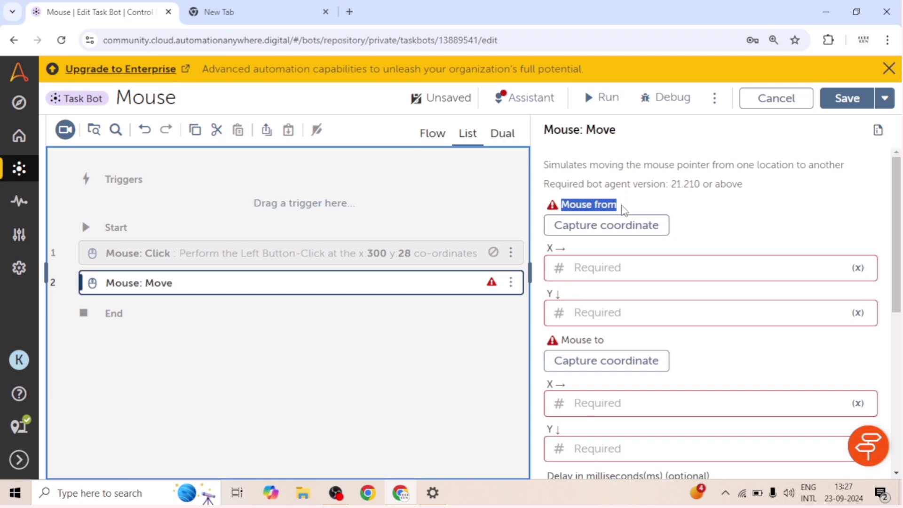
pyautogui.click(623, 209)
pyautogui.click(602, 339)
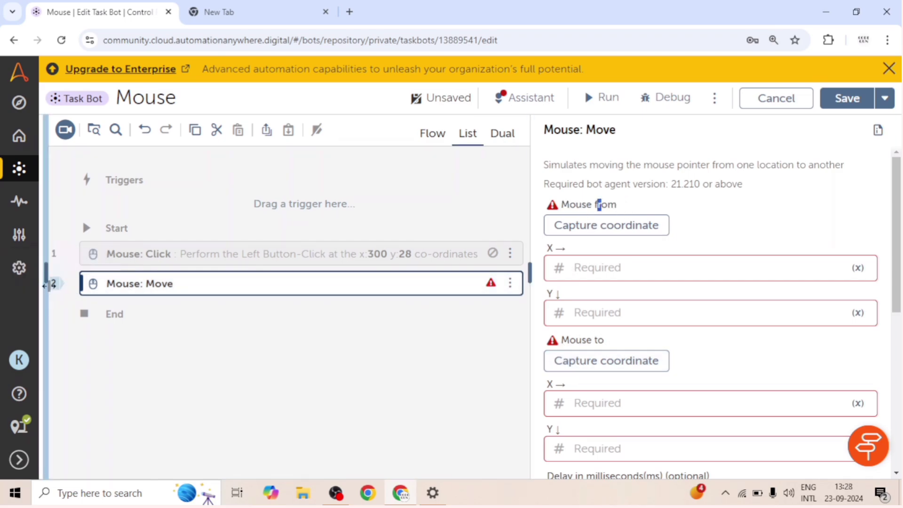
pyautogui.moveTo(49, 281)
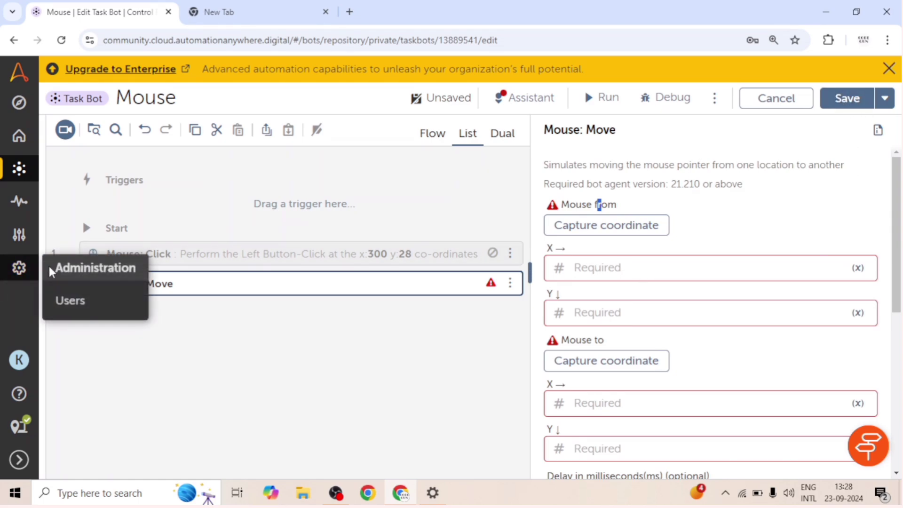
pyautogui.click(104, 395)
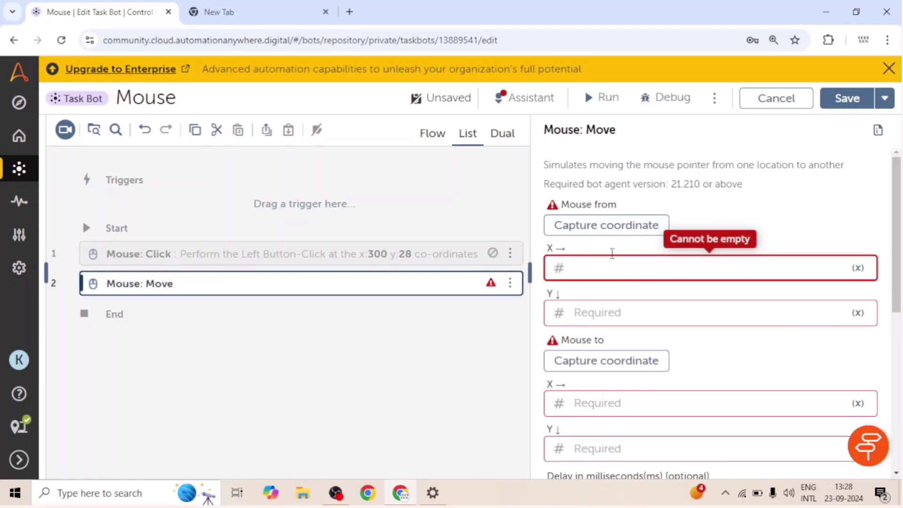
# Step: Capture the bot's title (X 218, Y 152) as Mouse from and the Save button (X 1287, Y 147) as Mouse to
pyautogui.click(611, 233)
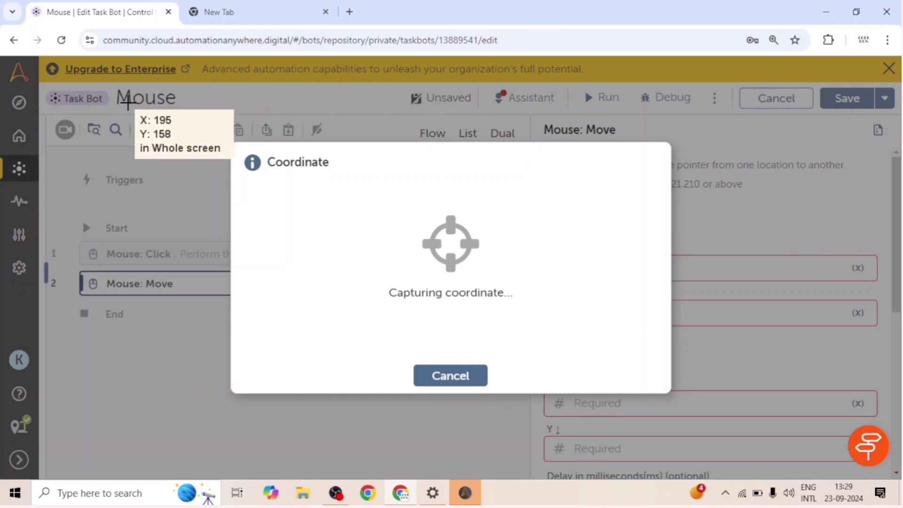
pyautogui.click(143, 99)
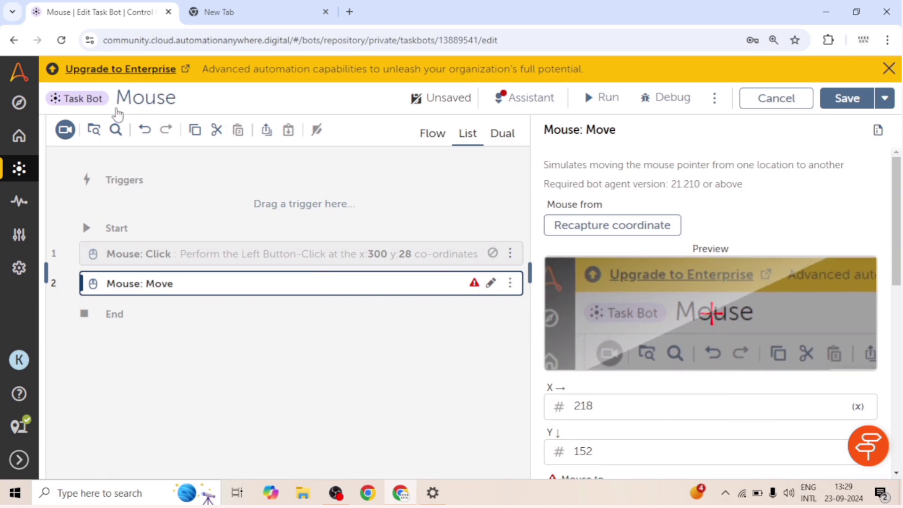
pyautogui.scroll(-4, 665, 278)
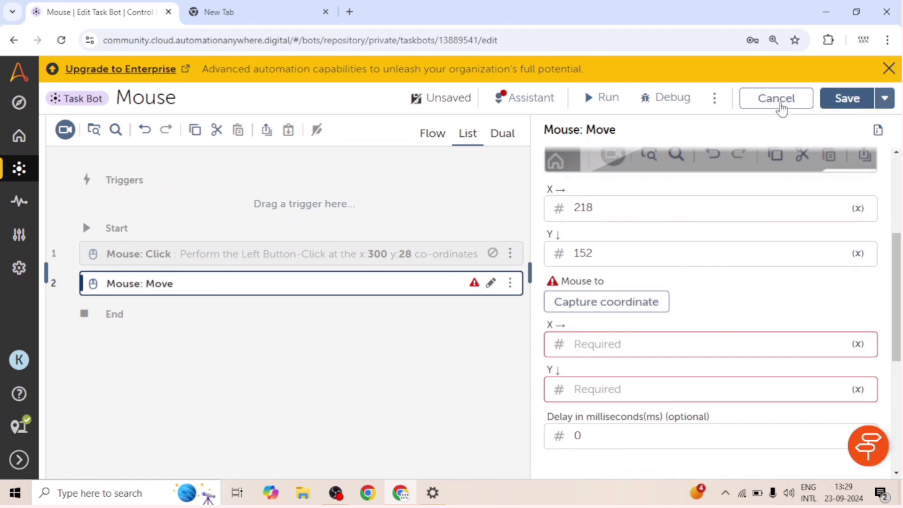
pyautogui.click(600, 307)
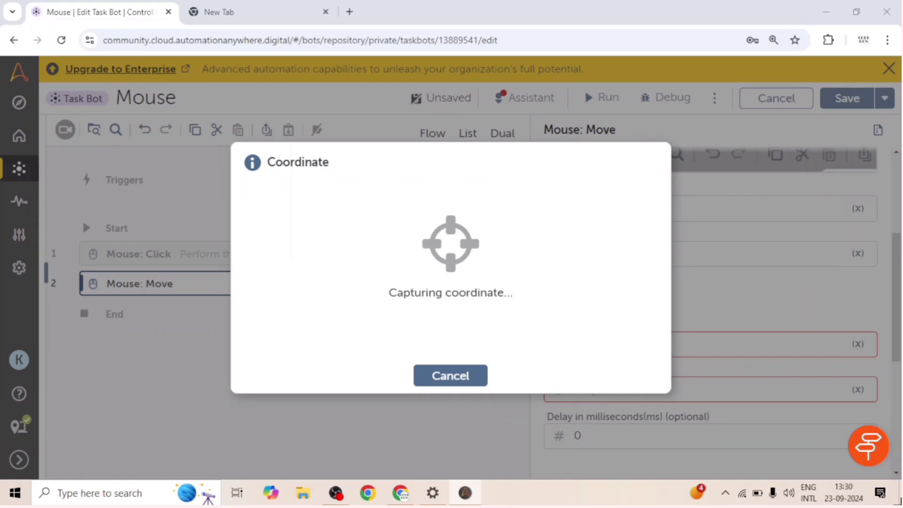
pyautogui.click(850, 96)
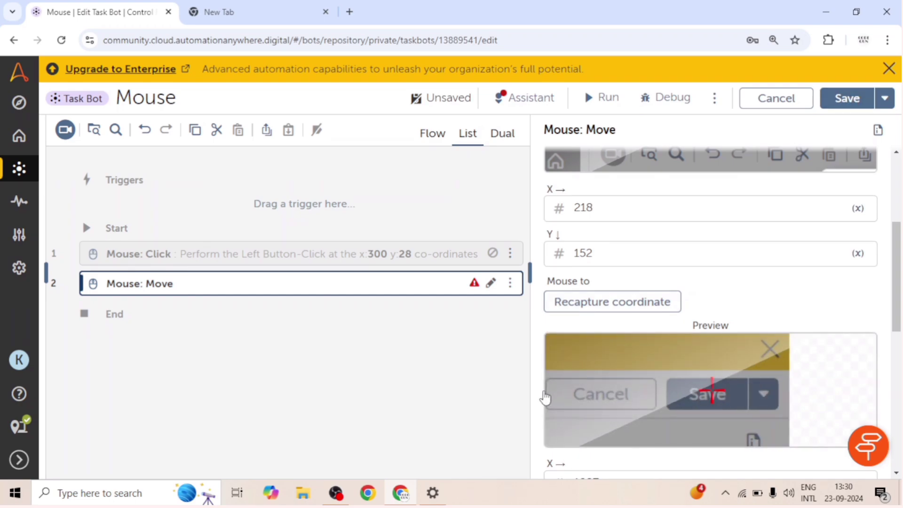
# Step: Set the Mouse: Move delay to 2500 ms, and save and run the bot
pyautogui.scroll(-5, 666, 423)
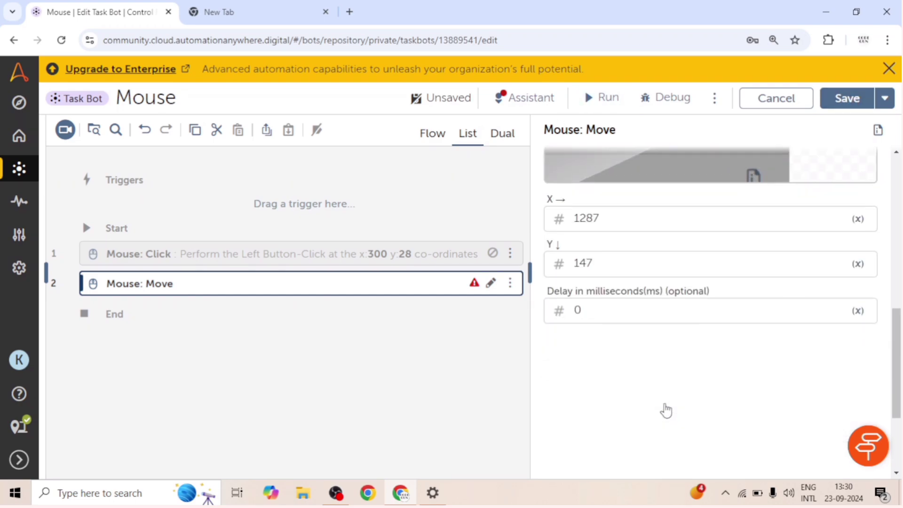
pyautogui.moveTo(582, 311); pyautogui.dragTo(548, 320)
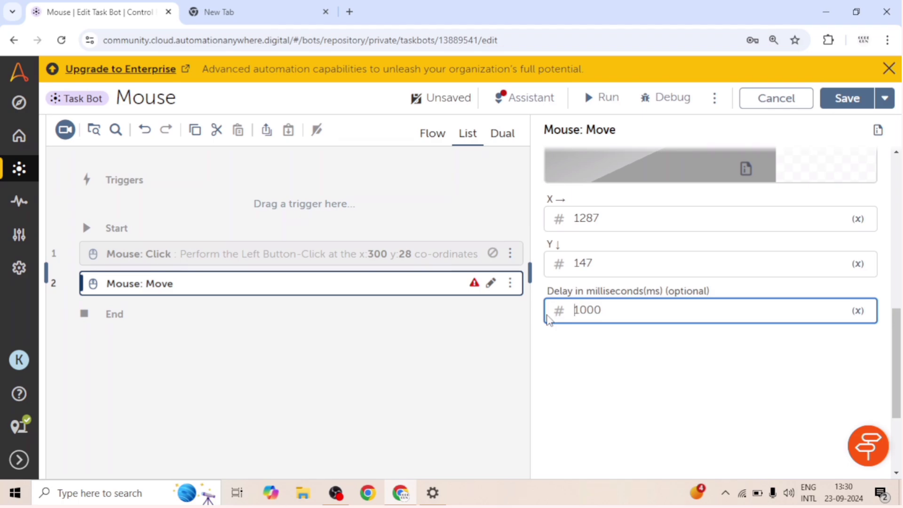
pyautogui.click(599, 98)
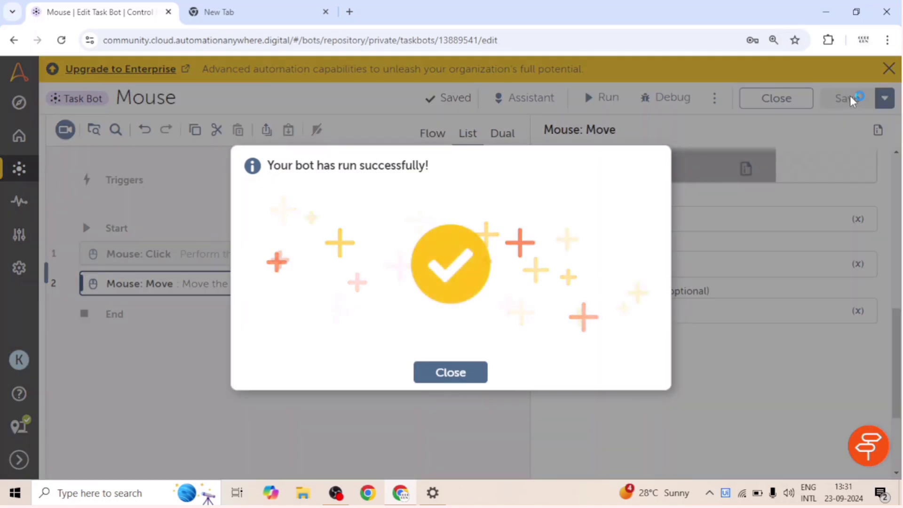
pyautogui.click(435, 380)
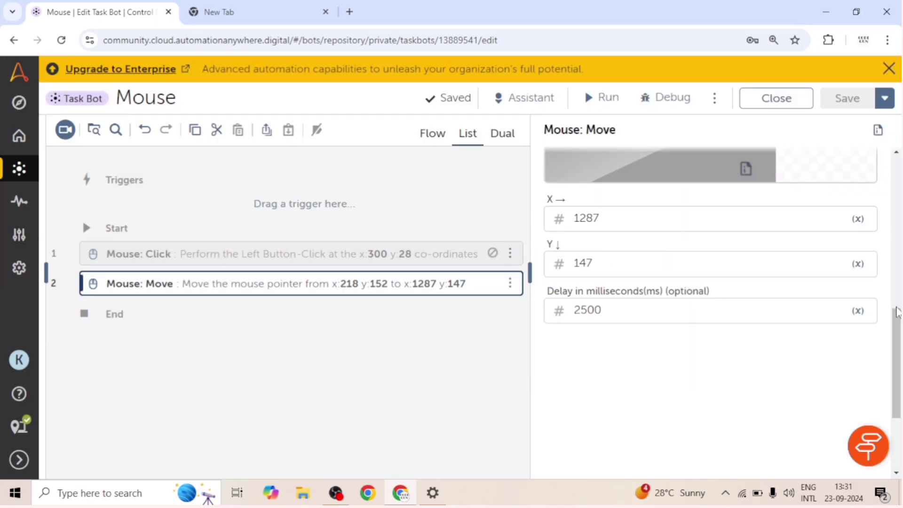
pyautogui.moveTo(896, 315); pyautogui.dragTo(896, 301)
pyautogui.scroll(10, 710, 310)
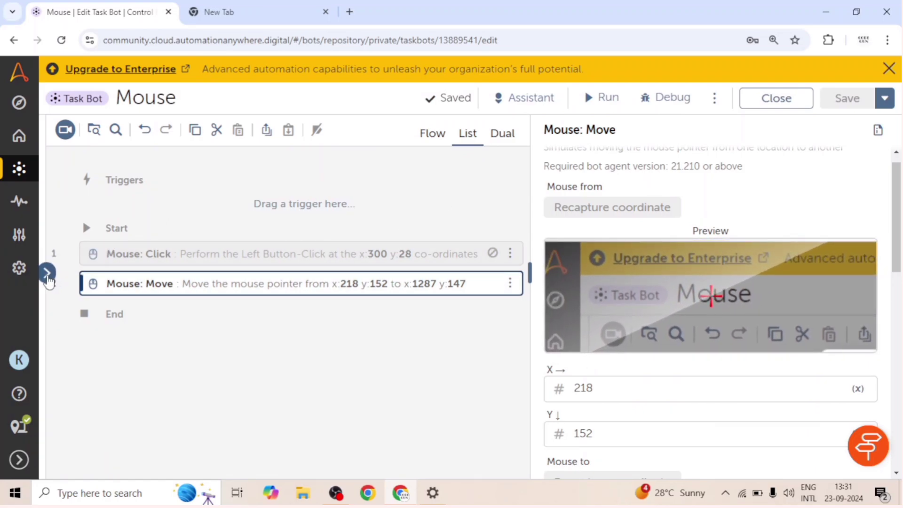
# Step: Add a Mouse: Scroll action at the end of the bot and disable the Mouse: Move action
pyautogui.click(48, 277)
pyautogui.click(112, 185)
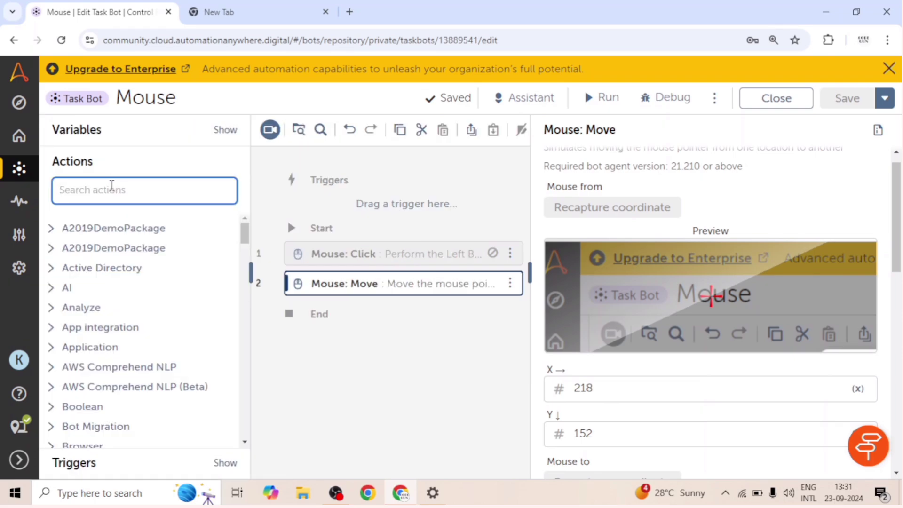
pyautogui.write('mouse')
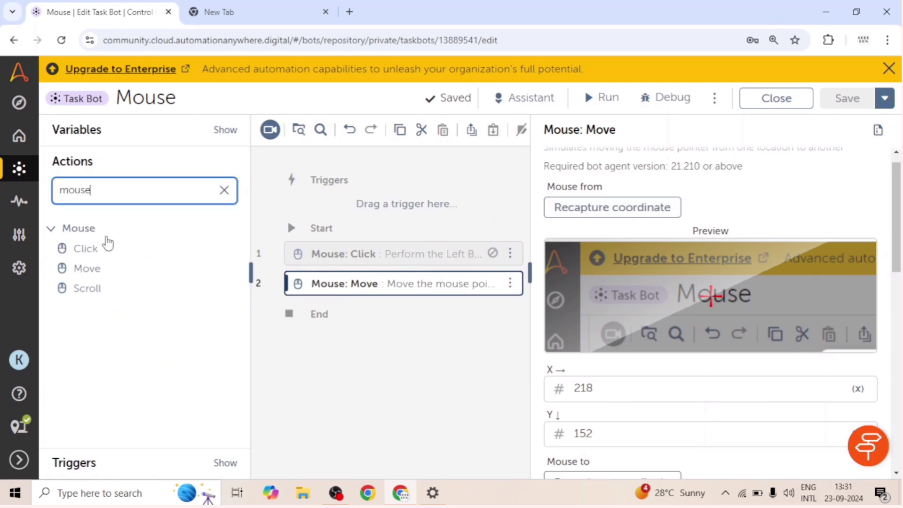
pyautogui.moveTo(93, 288); pyautogui.dragTo(375, 286)
pyautogui.click(375, 296)
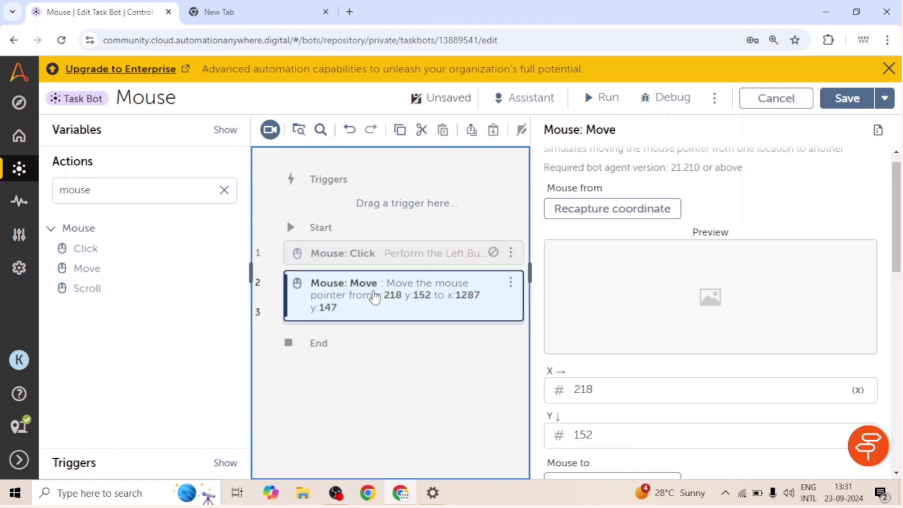
pyautogui.hotkey('ctrl', '/')
pyautogui.click(428, 326)
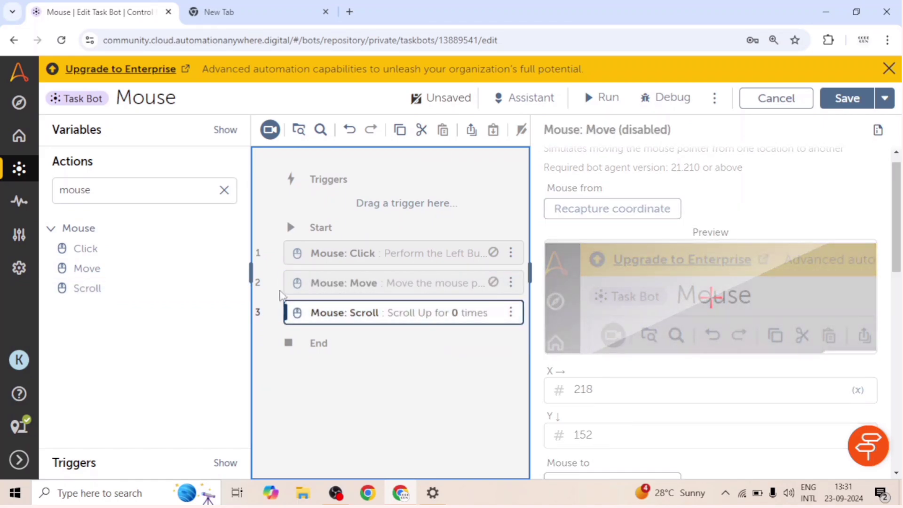
pyautogui.click(250, 272)
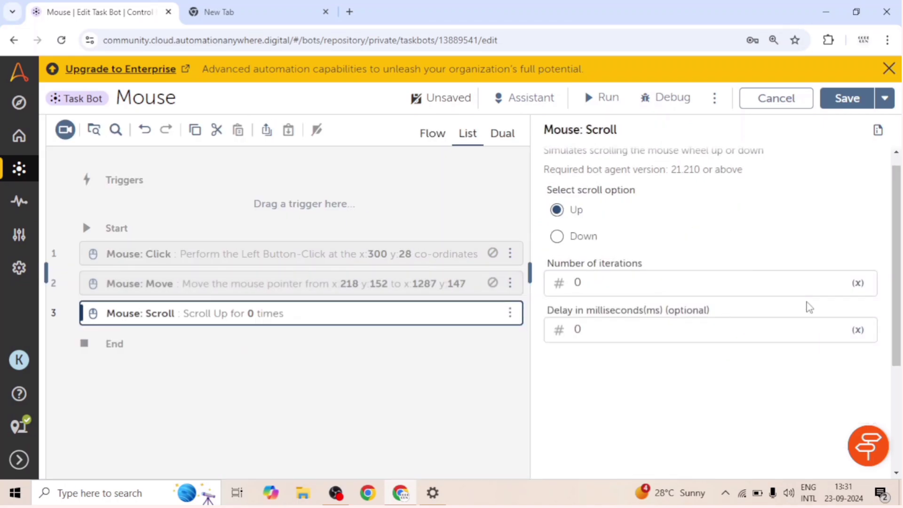
pyautogui.scroll(1, 807, 306)
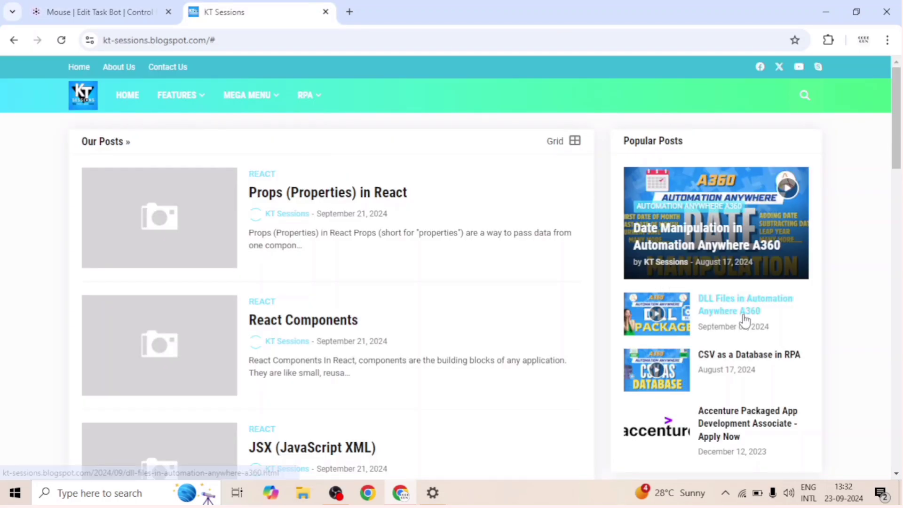
# Step: Open the KT Sessions blog post DLL Files in Automation Anywhere A360 and go to the end of its page
pyautogui.click(766, 310)
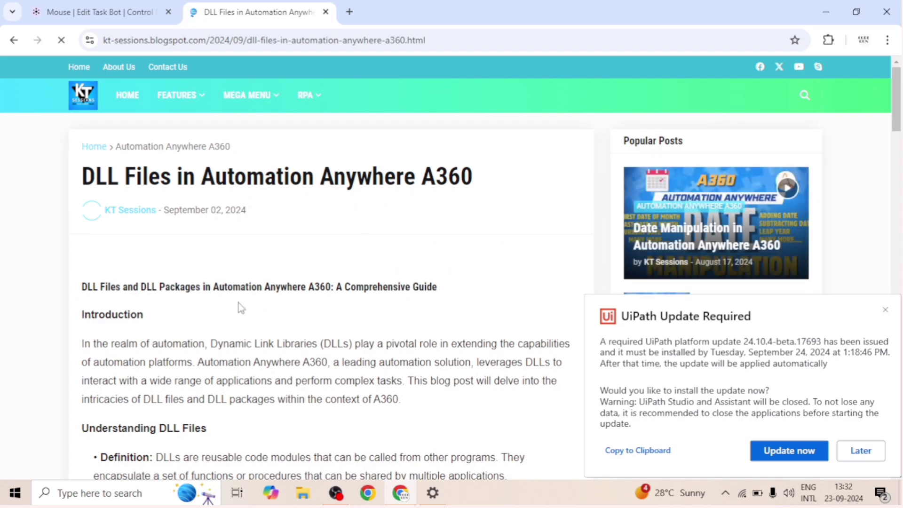
pyautogui.click(886, 312)
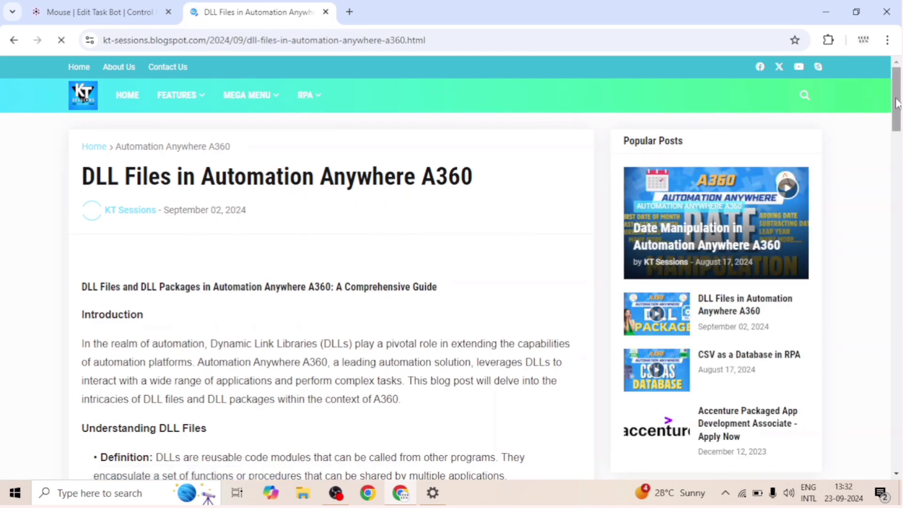
pyautogui.moveTo(896, 104); pyautogui.dragTo(889, 455)
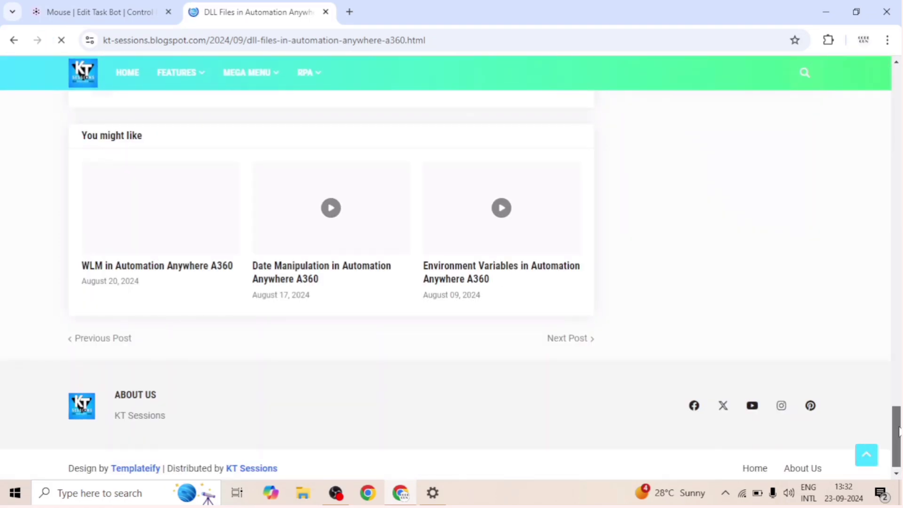
# Step: Review the DLL Files blog post by going back up to its title and down again through its sections
pyautogui.moveTo(896, 435); pyautogui.dragTo(893, 346)
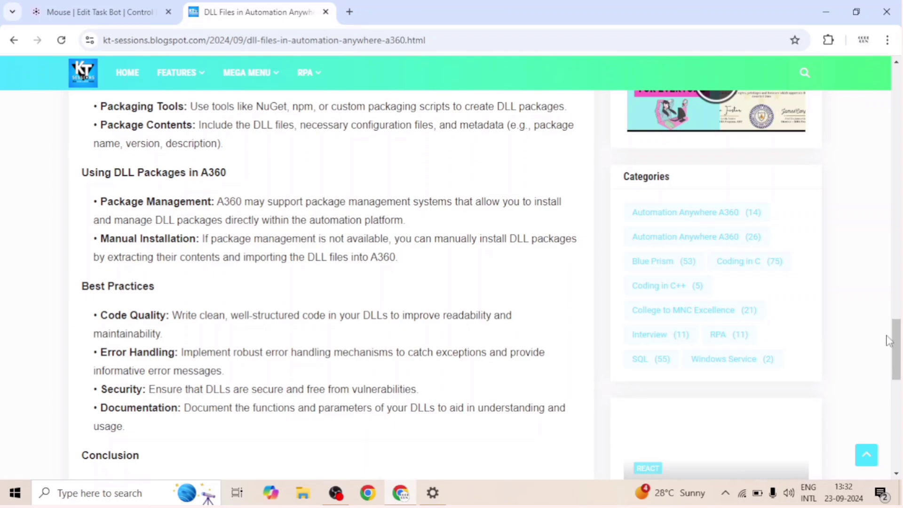
pyautogui.moveTo(886, 324); pyautogui.dragTo(894, 80)
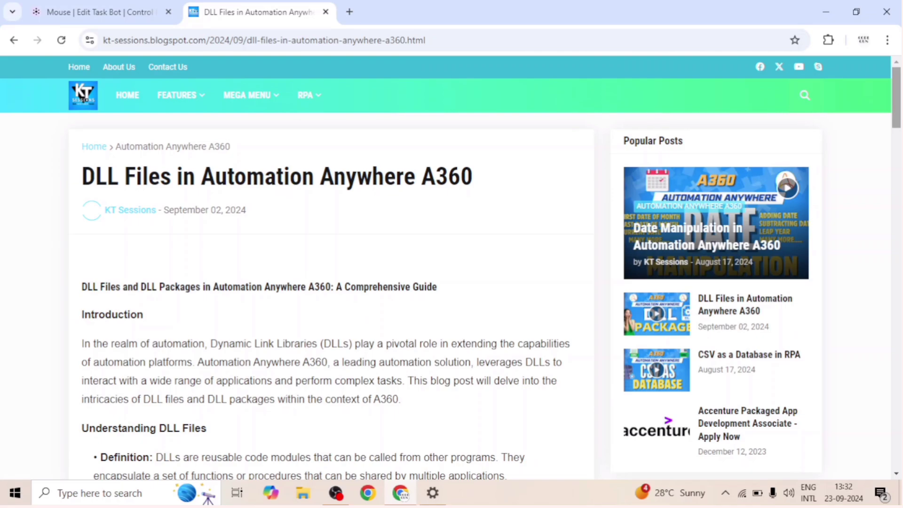
pyautogui.scroll(-1, 888, 112)
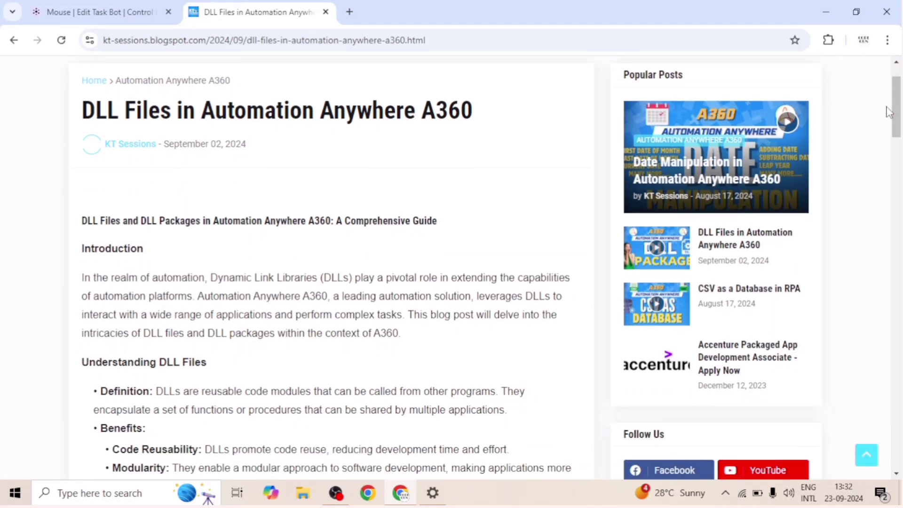
pyautogui.scroll(-1, 888, 112)
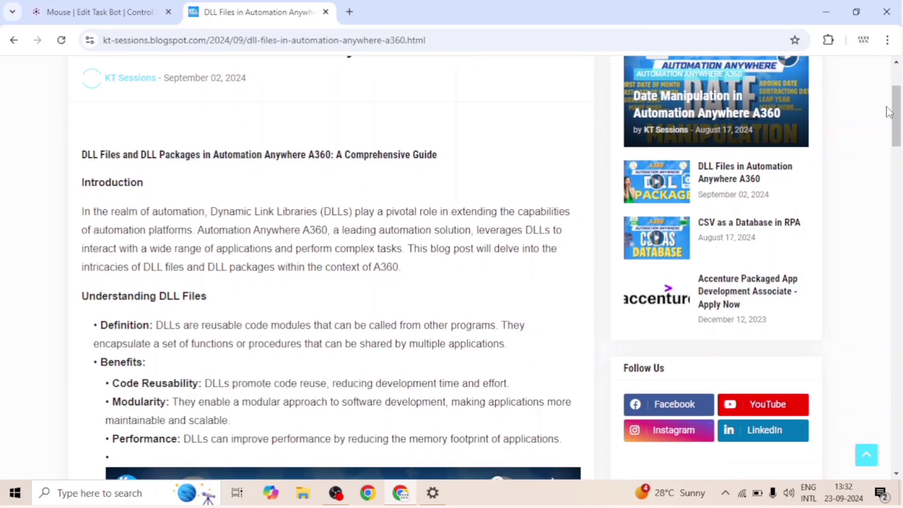
pyautogui.scroll(-5, 888, 112)
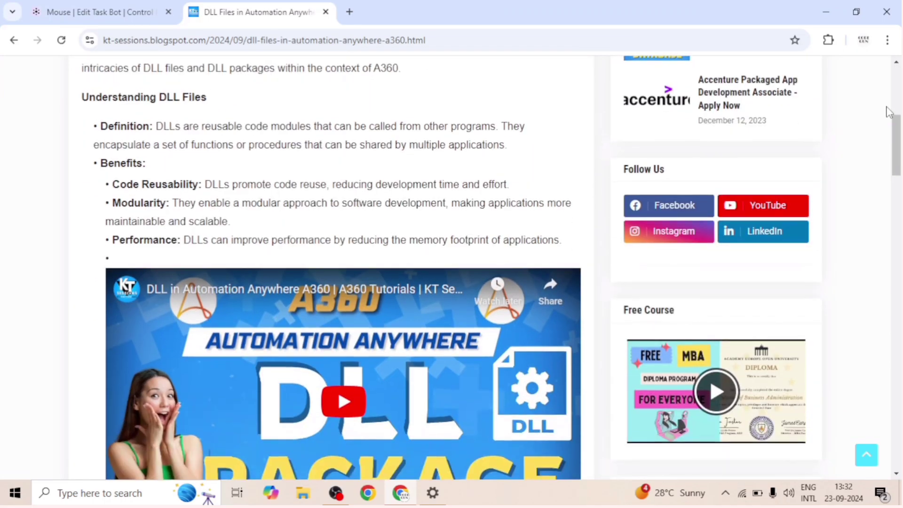
pyautogui.scroll(-4, 886, 108)
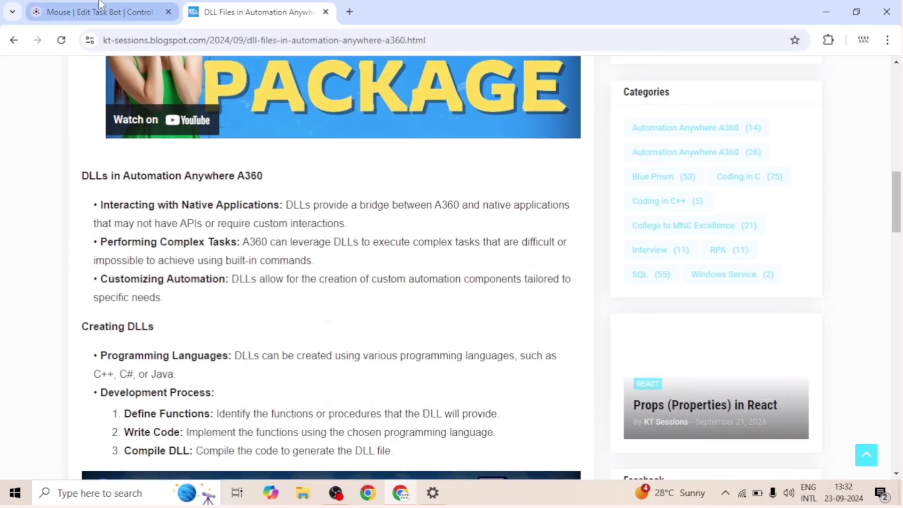
# Step: Return to the Mouse task bot and set the Mouse: Scroll action to scroll Down with 5 iterations
pyautogui.click(101, 6)
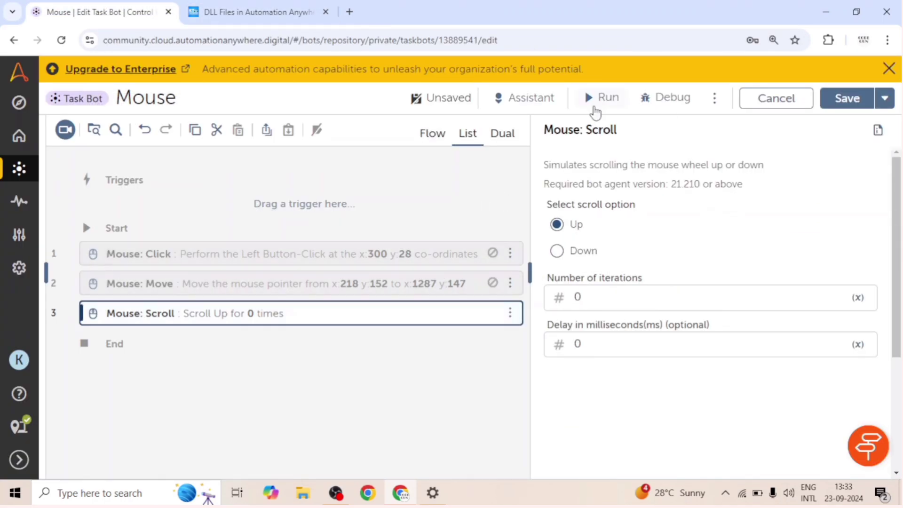
pyautogui.moveTo(553, 204); pyautogui.dragTo(667, 210)
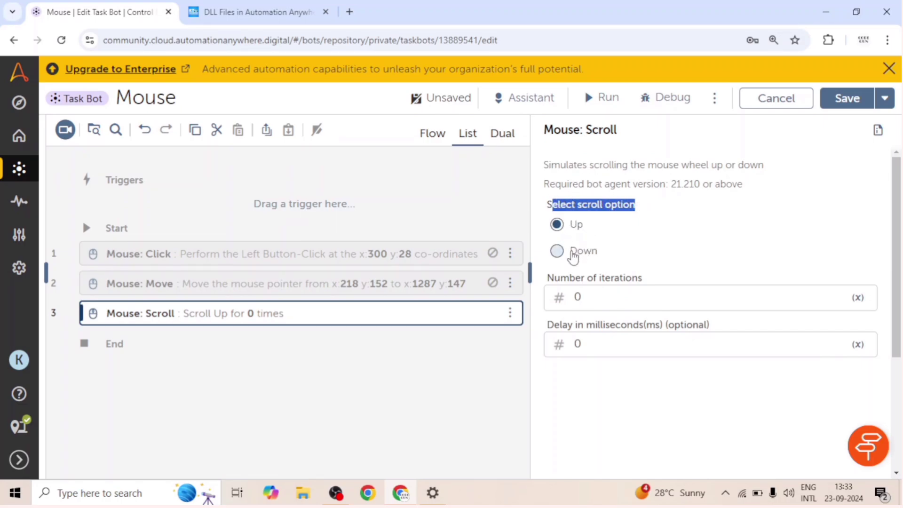
pyautogui.click(557, 256)
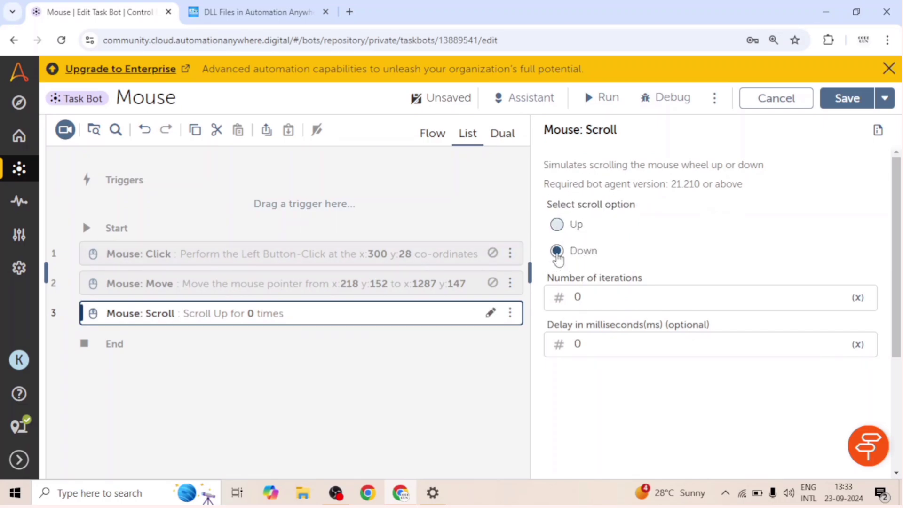
pyautogui.moveTo(548, 284); pyautogui.dragTo(565, 308)
pyautogui.click(637, 298)
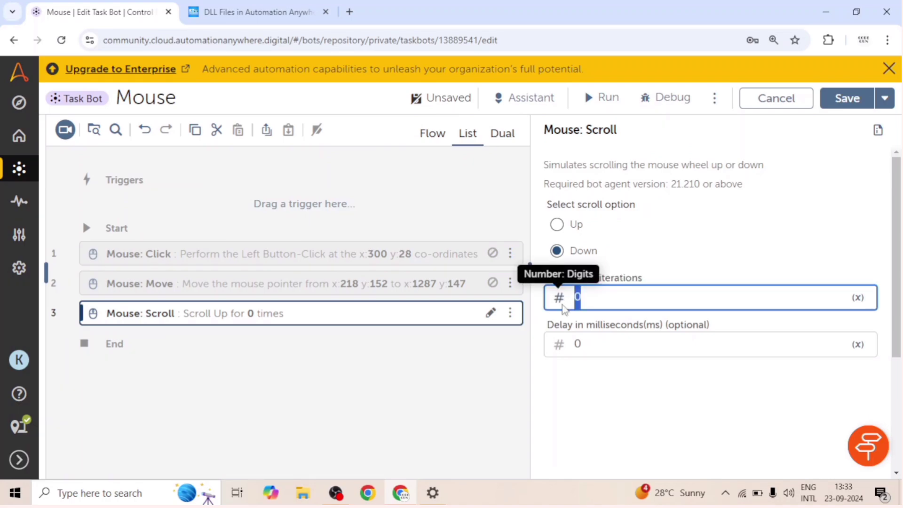
pyautogui.write('5')
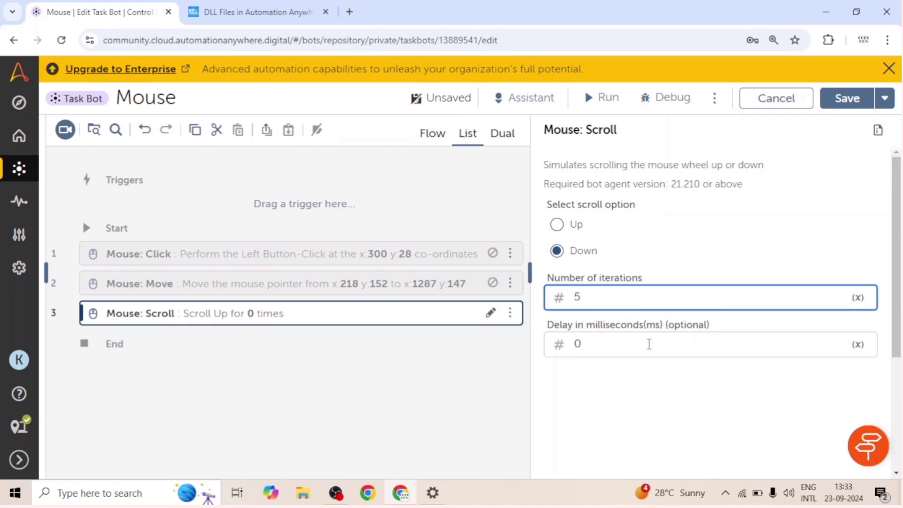
pyautogui.moveTo(649, 345); pyautogui.dragTo(559, 345)
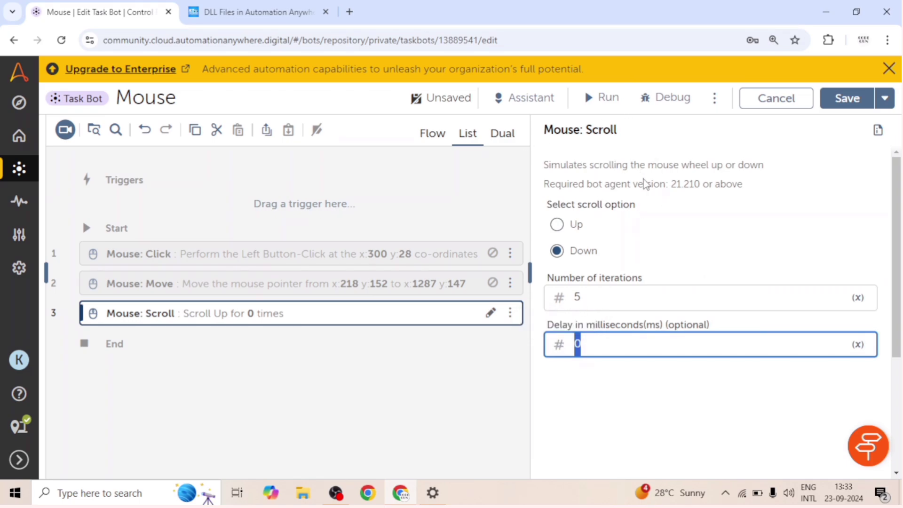
# Step: Run the bot on the blog post page, return to the bot editor and dismiss the run result
pyautogui.click(602, 101)
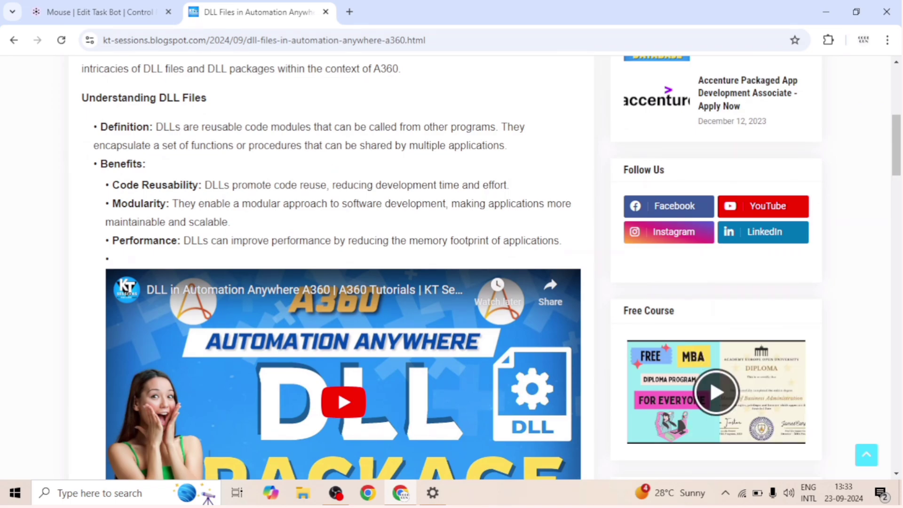
pyautogui.click(94, 5)
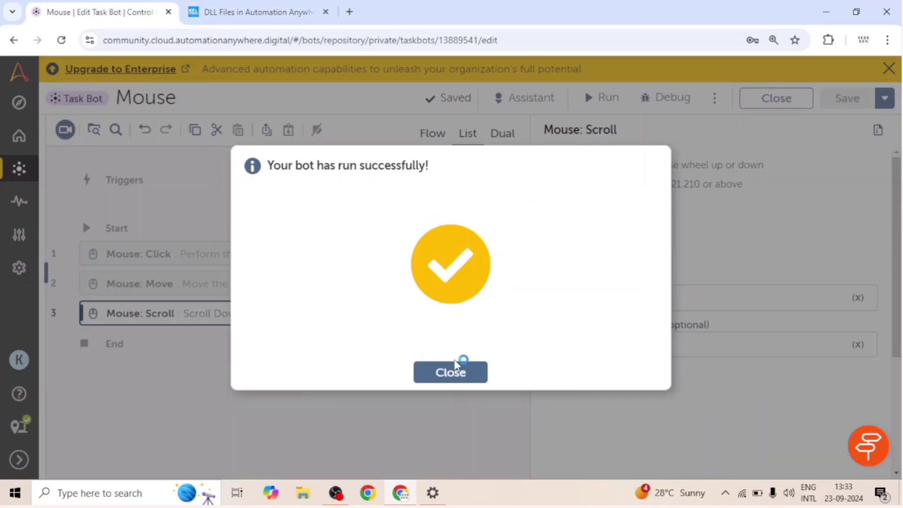
pyautogui.click(453, 376)
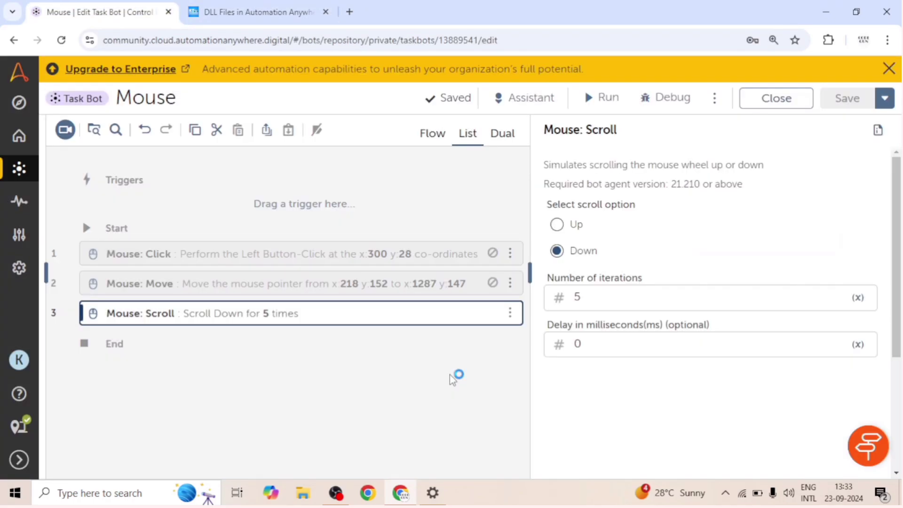